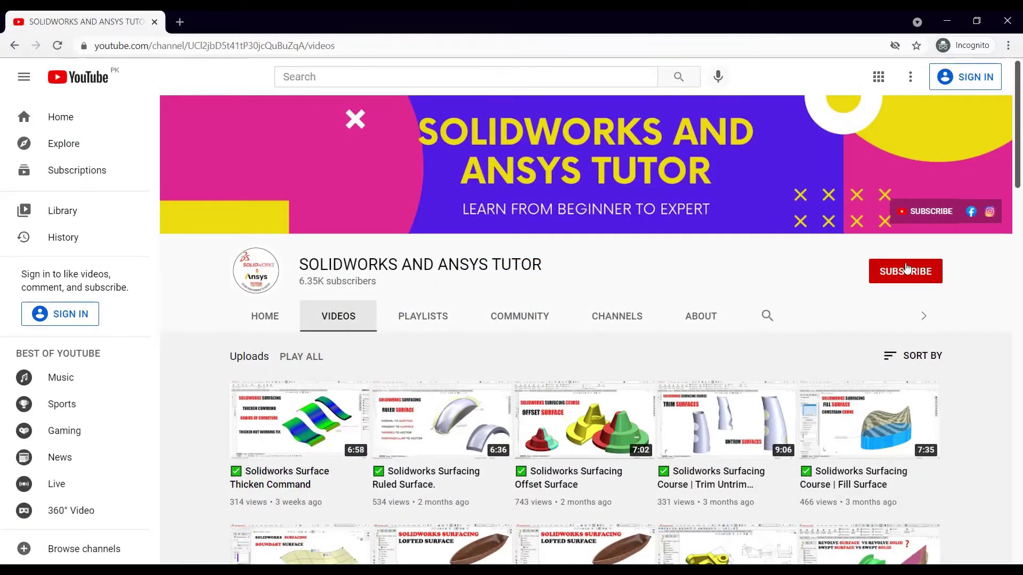
scroll(887, 310, "down", 9)
scroll(886, 310, "up", 8)
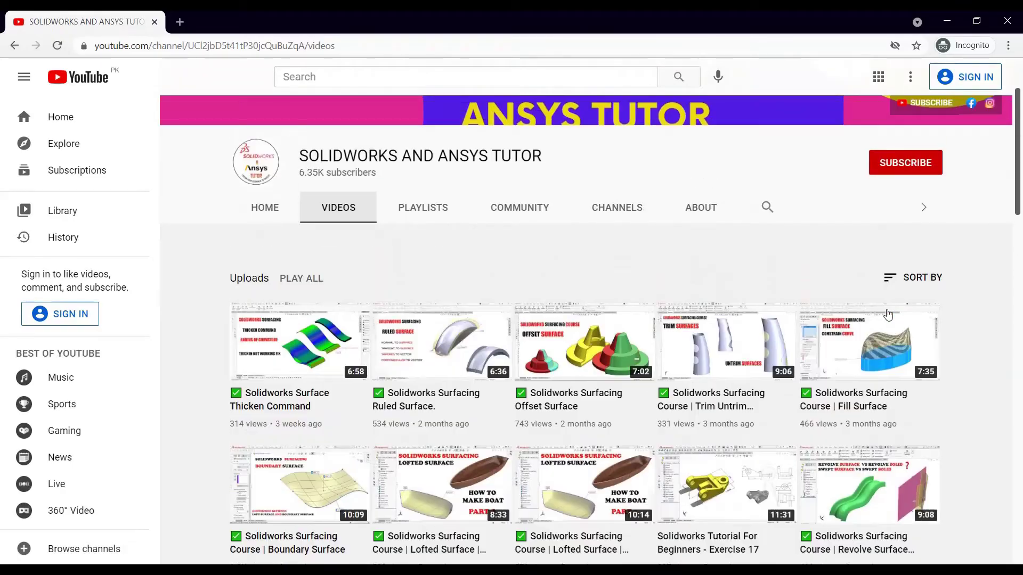
scroll(887, 314, "up", 2)
left_click(912, 278)
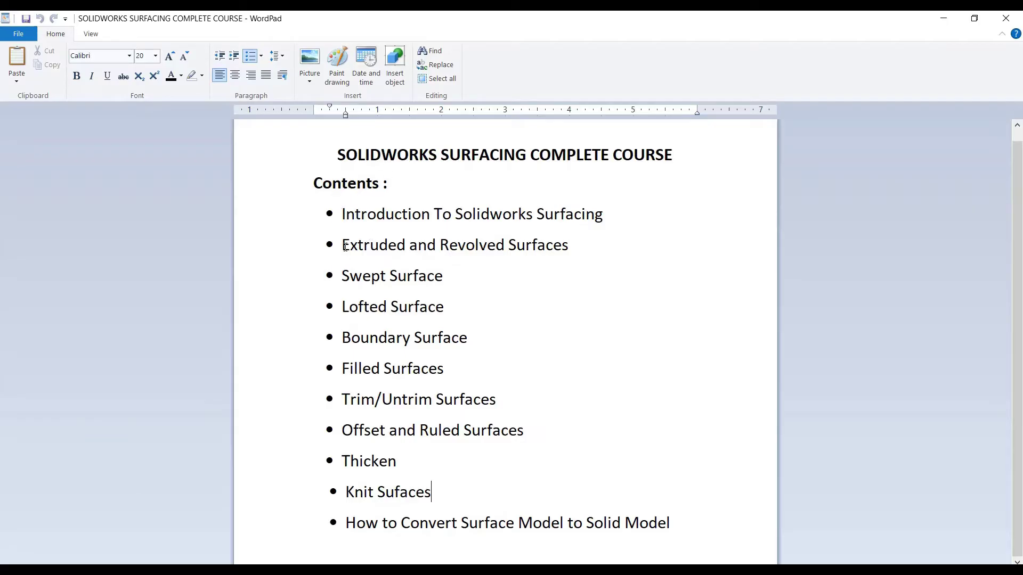
Review the surfacing course contents, from extruded and revolved surfaces through knit surfaces and converting a surface model to a solid
left_click_drag(345, 246, 455, 242)
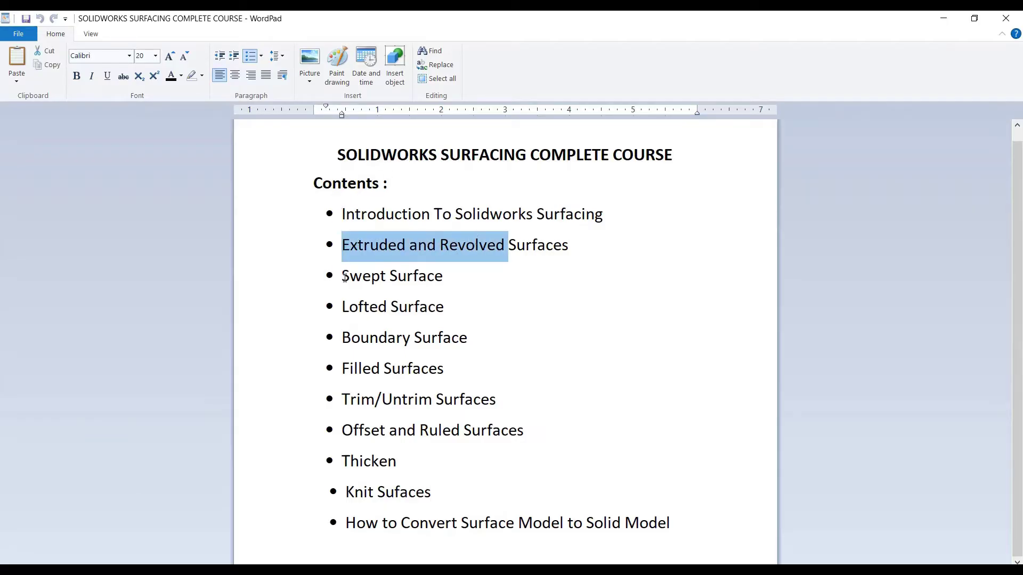
left_click_drag(345, 277, 406, 278)
left_click_drag(344, 314, 376, 307)
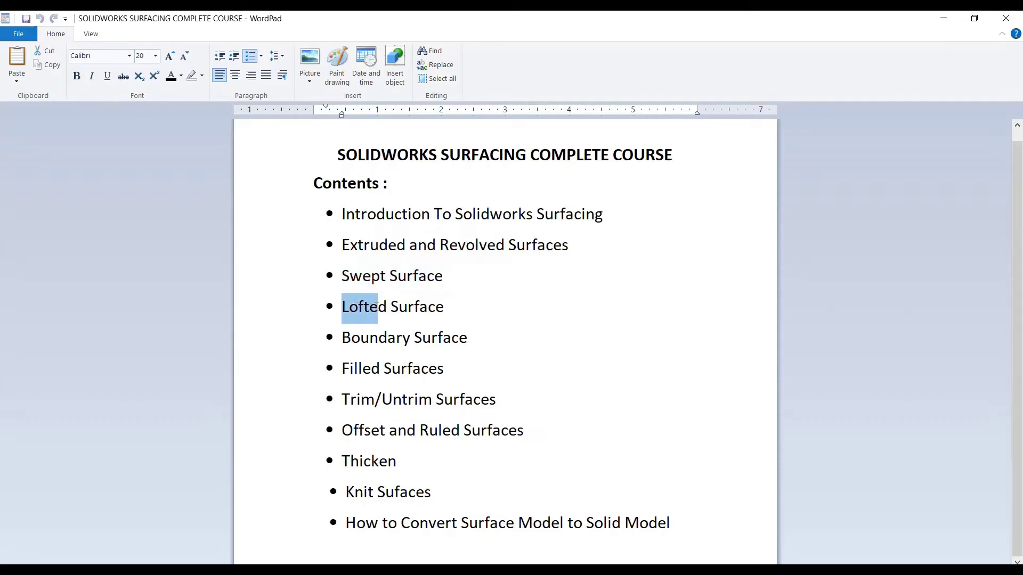
left_click_drag(343, 337, 399, 330)
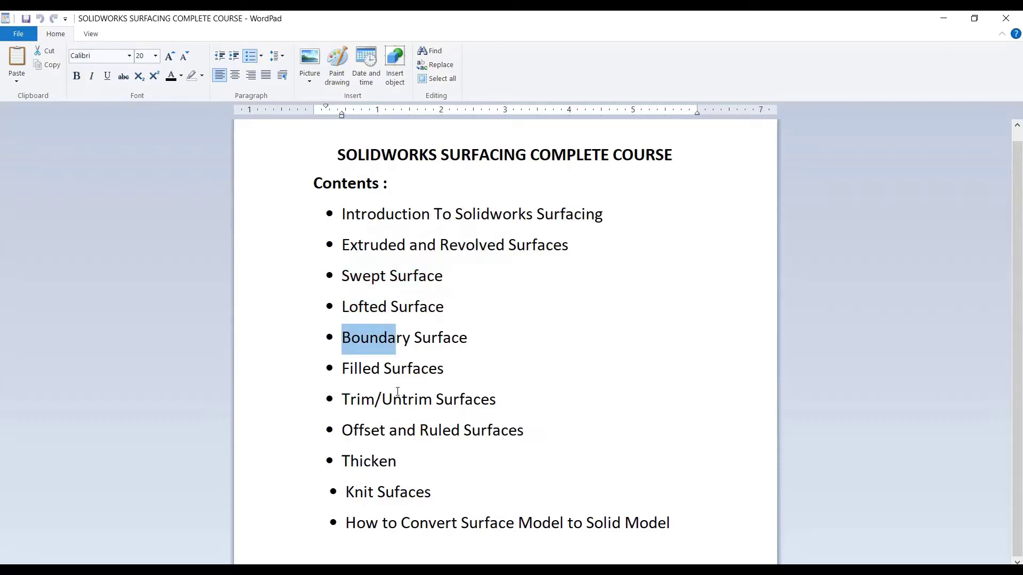
left_click(358, 431)
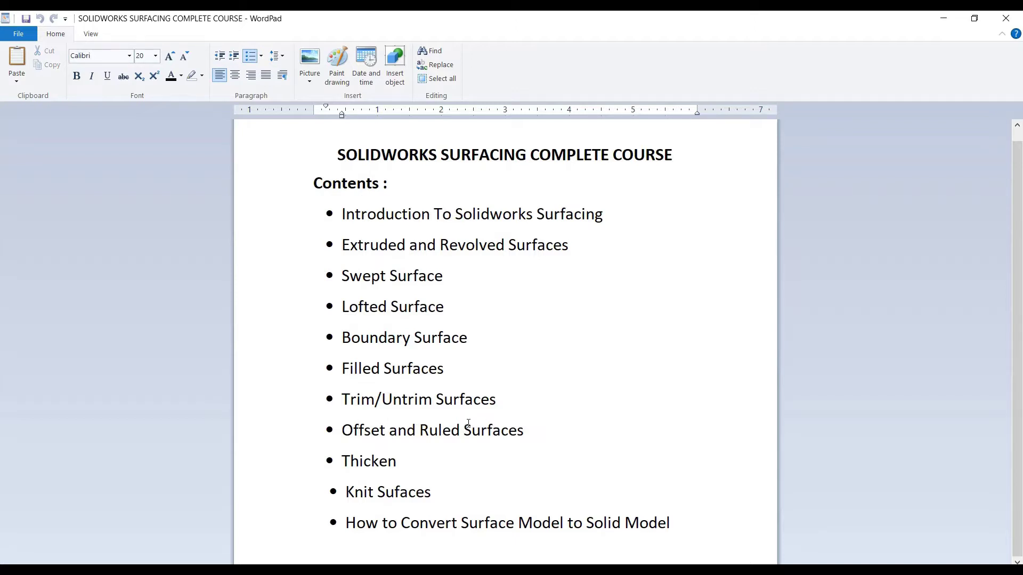
left_click_drag(510, 432, 368, 249)
left_click(379, 337)
triple_click(388, 491)
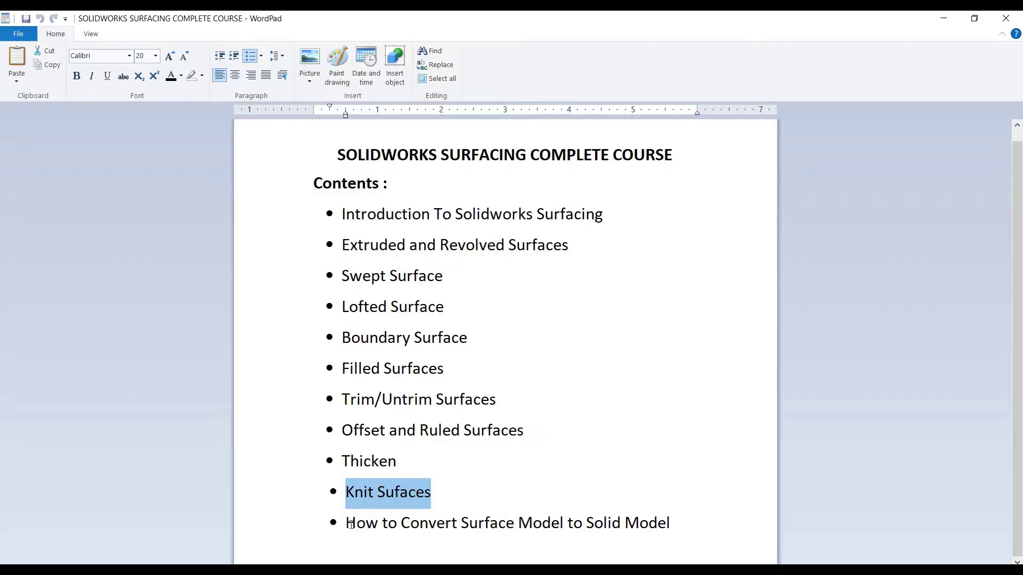
left_click_drag(351, 523, 665, 514)
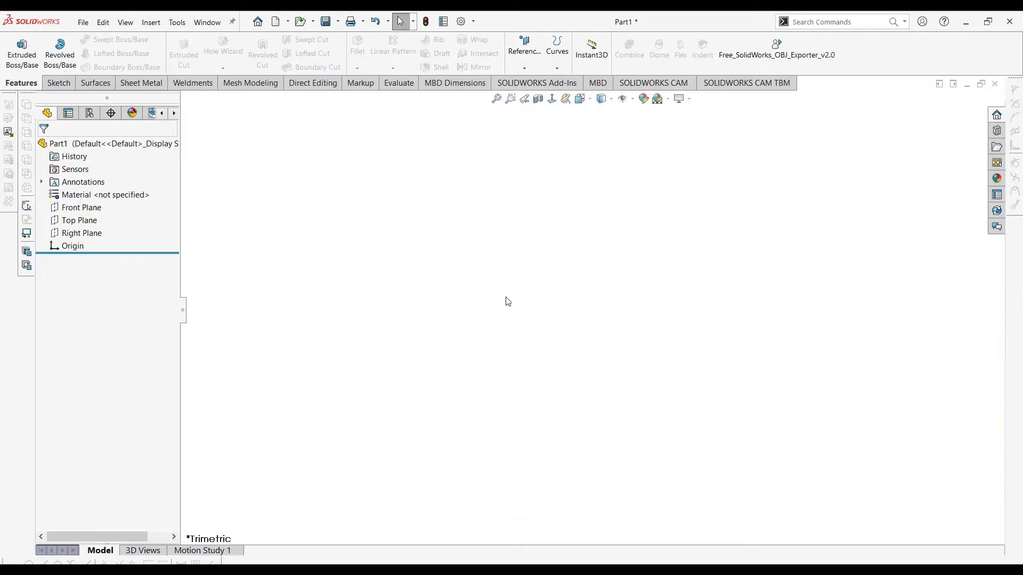
Create two reference planes parallel to the Front Plane, spaced 1.40 in apart
left_click(144, 207)
middle_click_drag(548, 224, 645, 269)
middle_click_drag(640, 332, 440, 226)
middle_click_drag(459, 297, 511, 302)
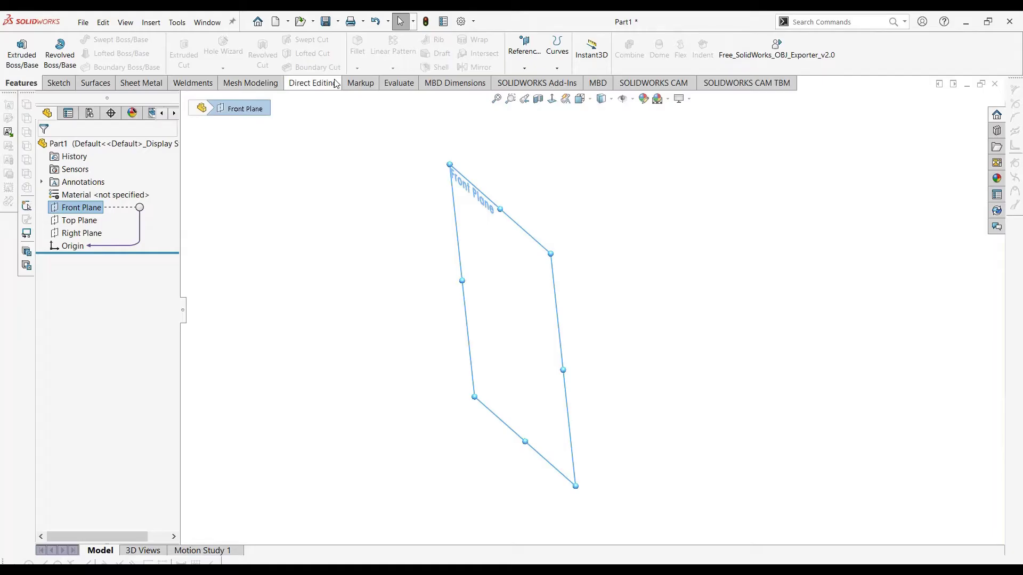
left_click(537, 65)
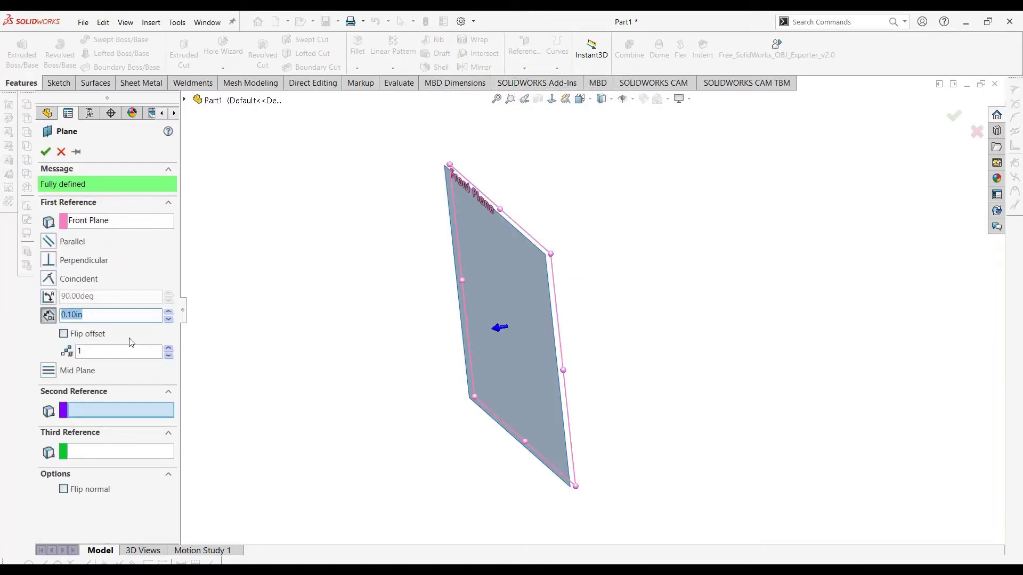
left_click(168, 350)
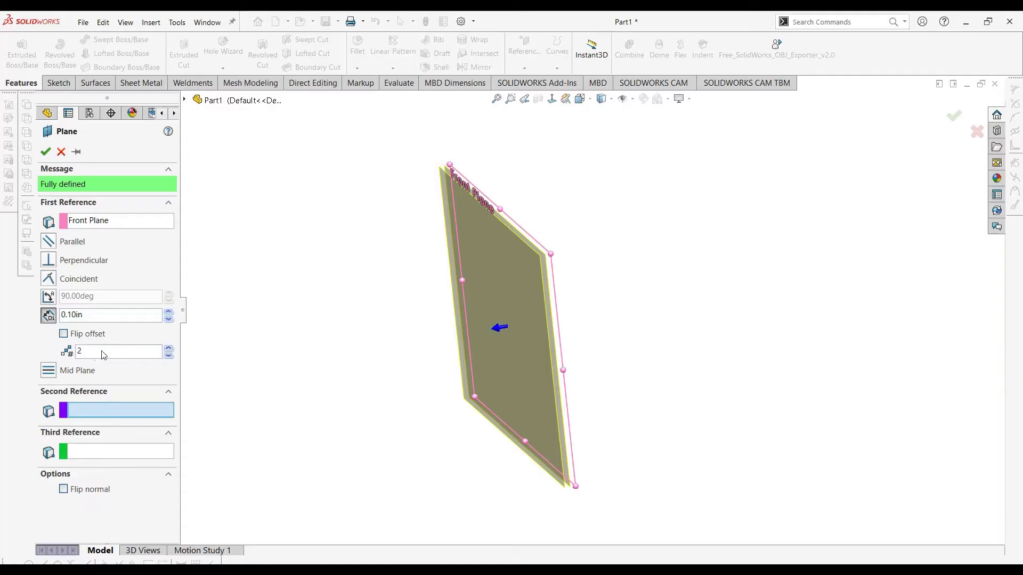
left_click(169, 314)
left_click_drag(168, 315, 168, 316)
middle_click_drag(731, 290, 703, 285)
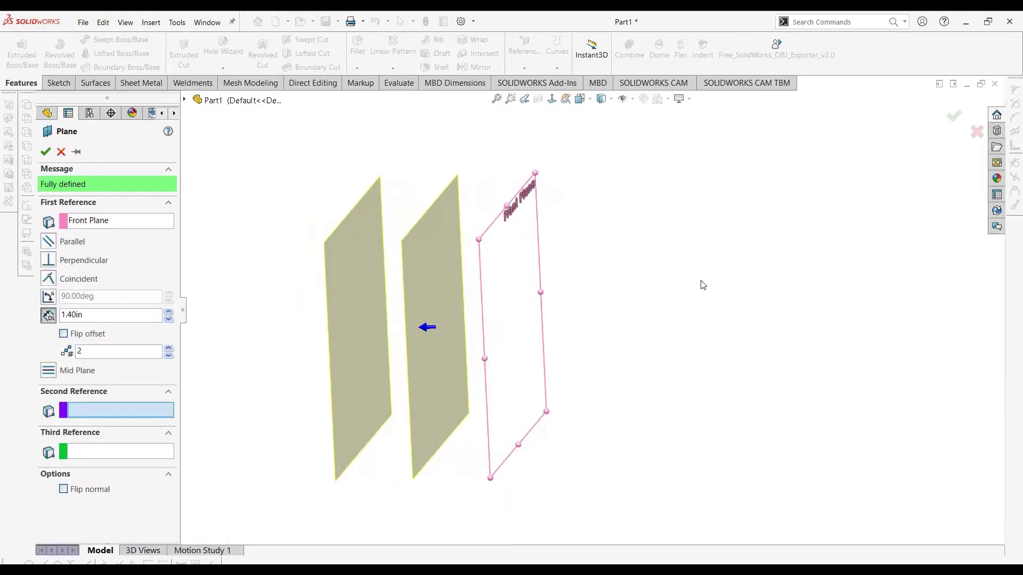
left_click(44, 153)
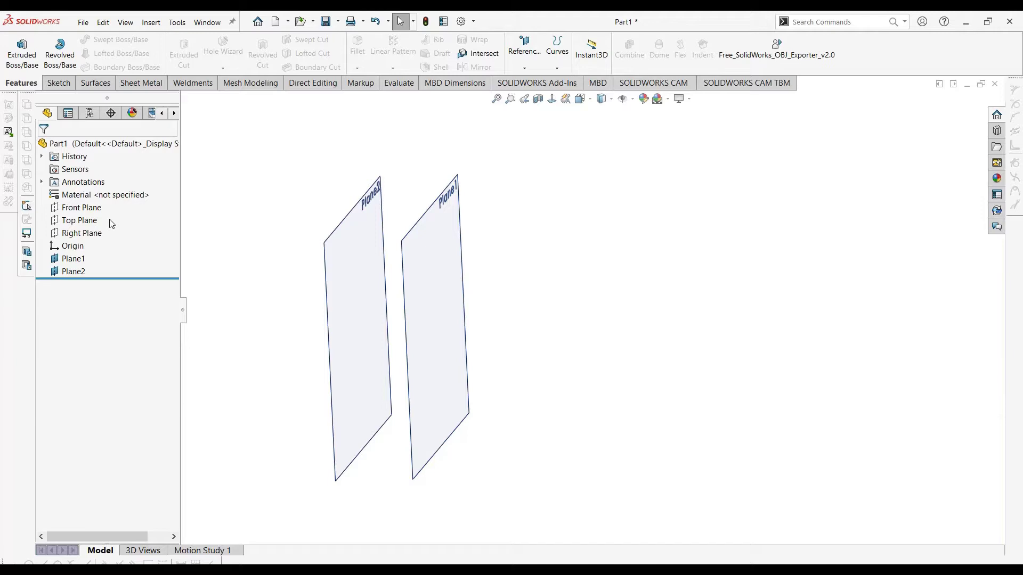
Sketch a circle of about 2.04 in radius centred on the origin of the Front Plane, and close the sketch
left_click(80, 207)
left_click(59, 82)
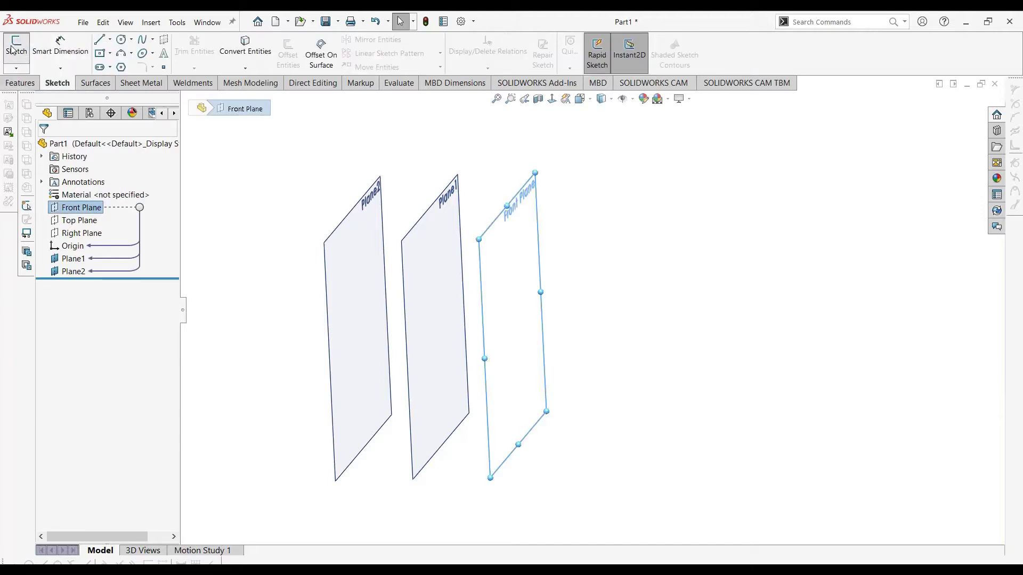
left_click(16, 48)
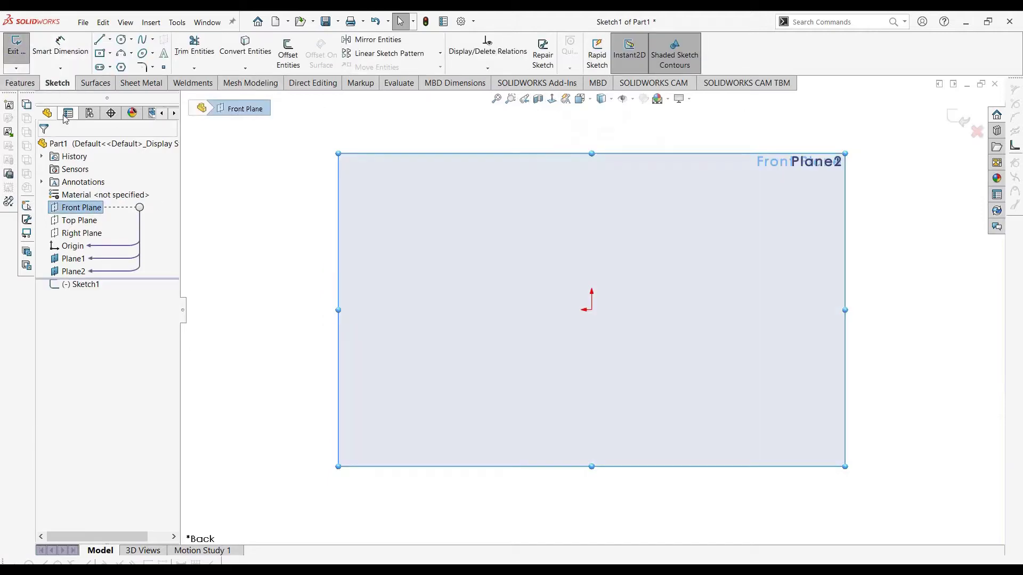
left_click(122, 39)
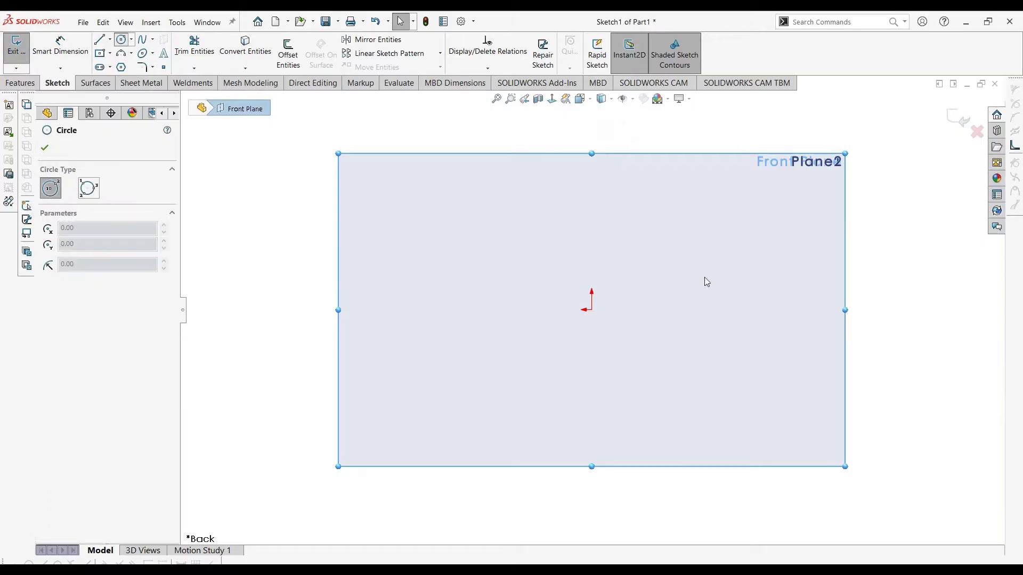
left_click(591, 310)
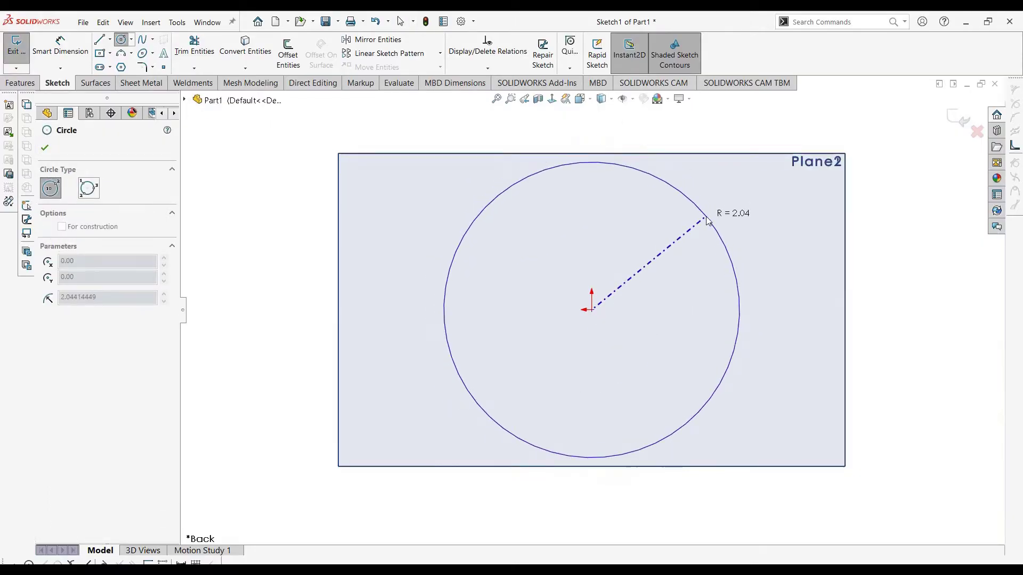
left_click(695, 208)
left_click(16, 47)
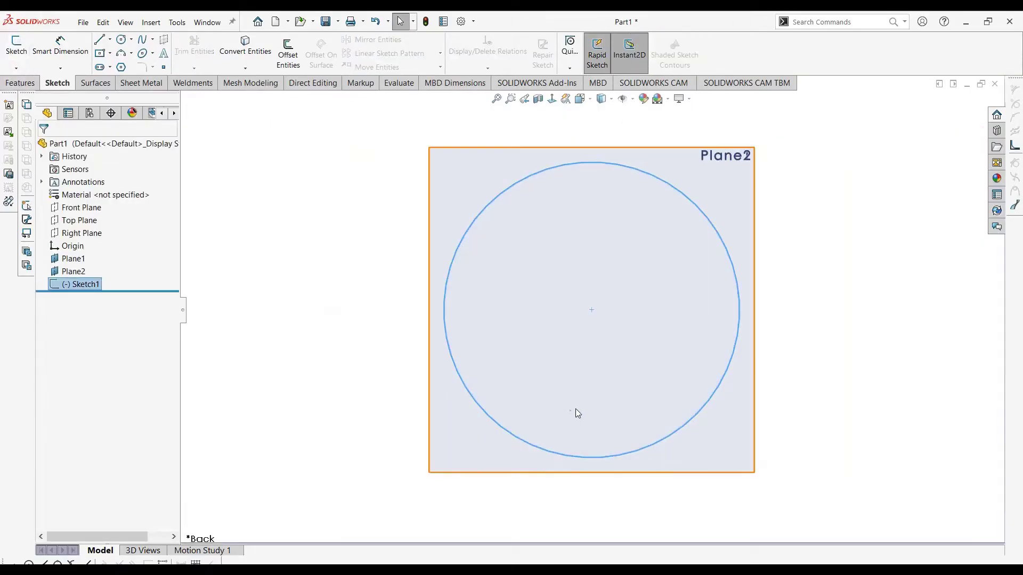
Sketch an upright ellipse centred on the origin of Plane1, with semi-axes of about 1.66 in and 1.05 in, and close the sketch
left_click(73, 259)
left_click(85, 221)
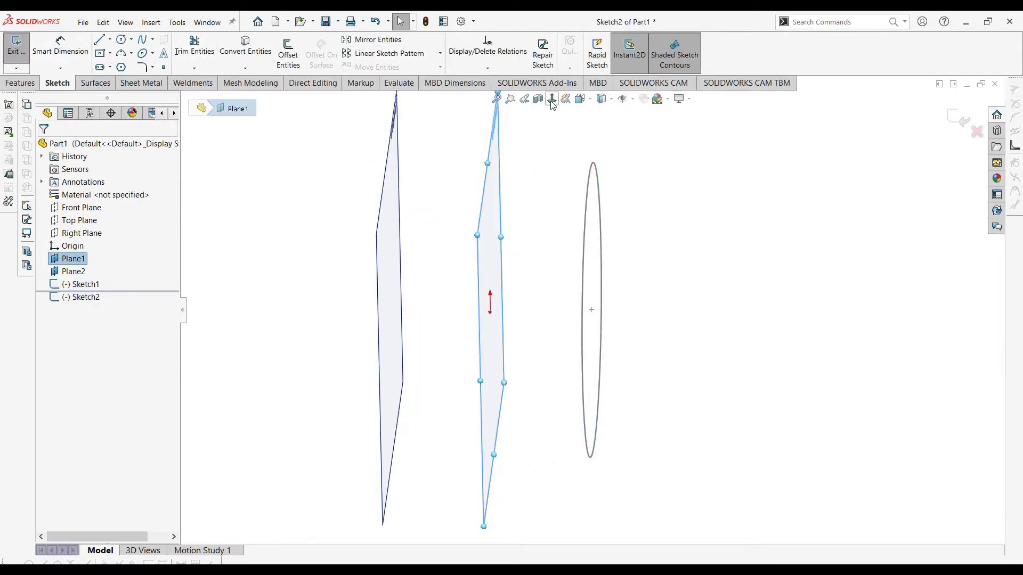
left_click(552, 104)
left_click(142, 54)
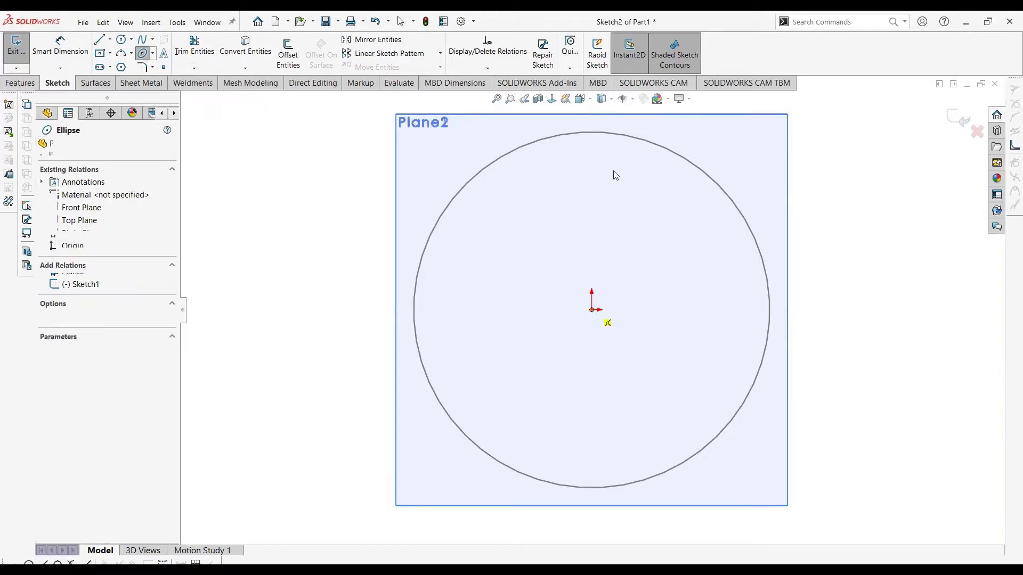
left_click(591, 309)
left_click(590, 166)
left_click(682, 178)
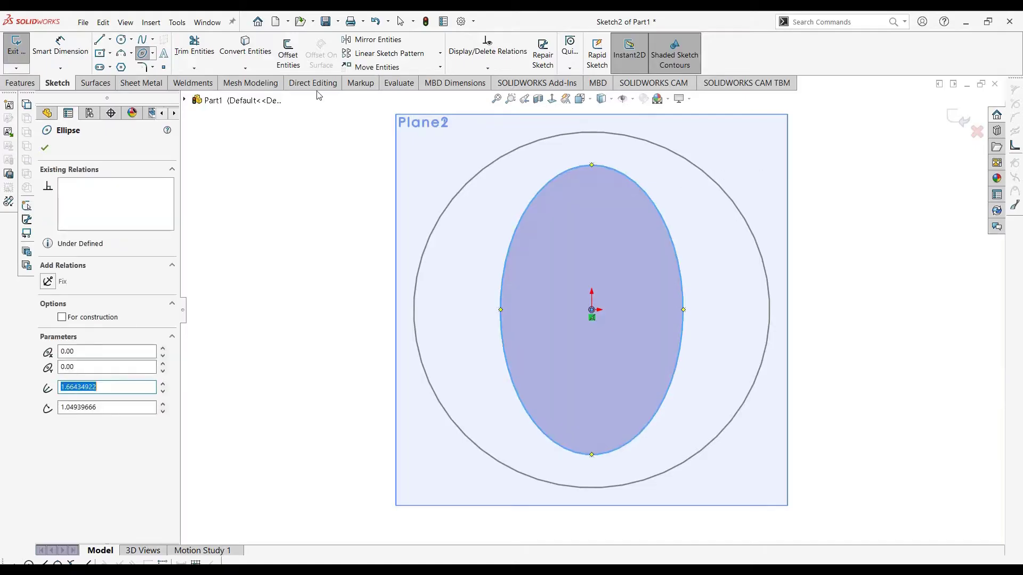
key("Escape")
key("ctrl+b")
Start a new sketch on Plane2, the offset plane farthest from the circle
mouse_move(705, 325)
middle_mouse_down()
mouse_move(740, 376)
mouse_move(762, 359)
mouse_move(554, 350)
mouse_move(689, 409)
mouse_move(598, 379)
mouse_move(660, 435)
mouse_move(641, 477)
mouse_move(582, 290)
middle_mouse_up()
scroll(582, 290, "down", 3)
middle_click_drag(616, 402, 482, 241)
left_click(481, 241)
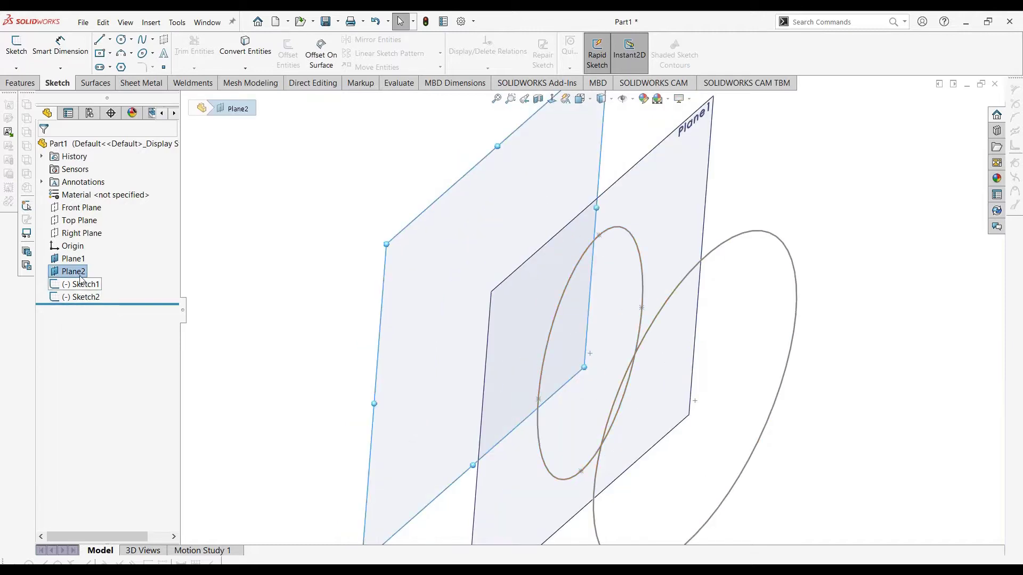
left_click(16, 45)
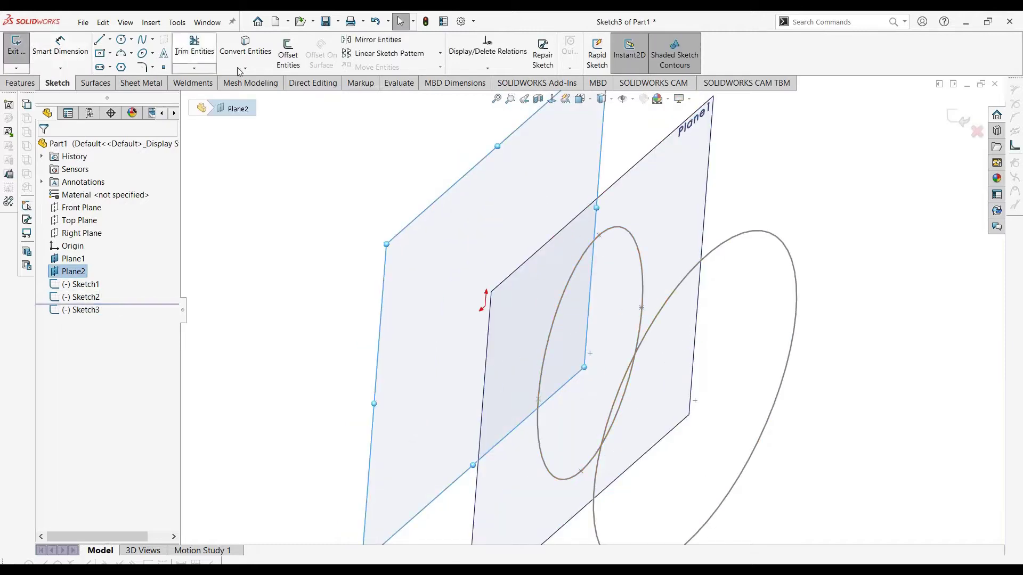
left_click(553, 99)
scroll(656, 290, "up", 3)
scroll(654, 285, "down", 4)
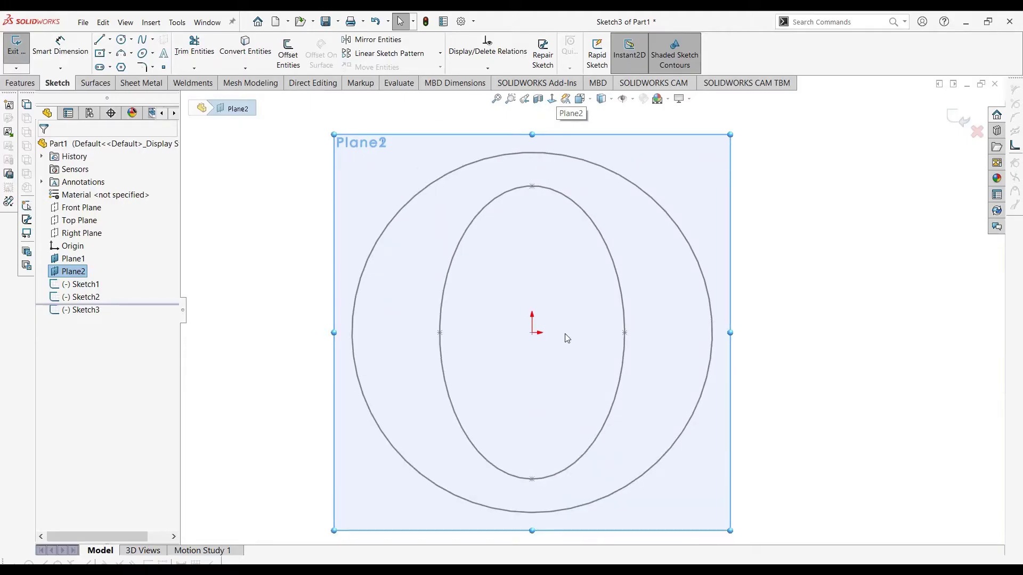
scroll(565, 339, "up", 1)
scroll(554, 342, "down", 1)
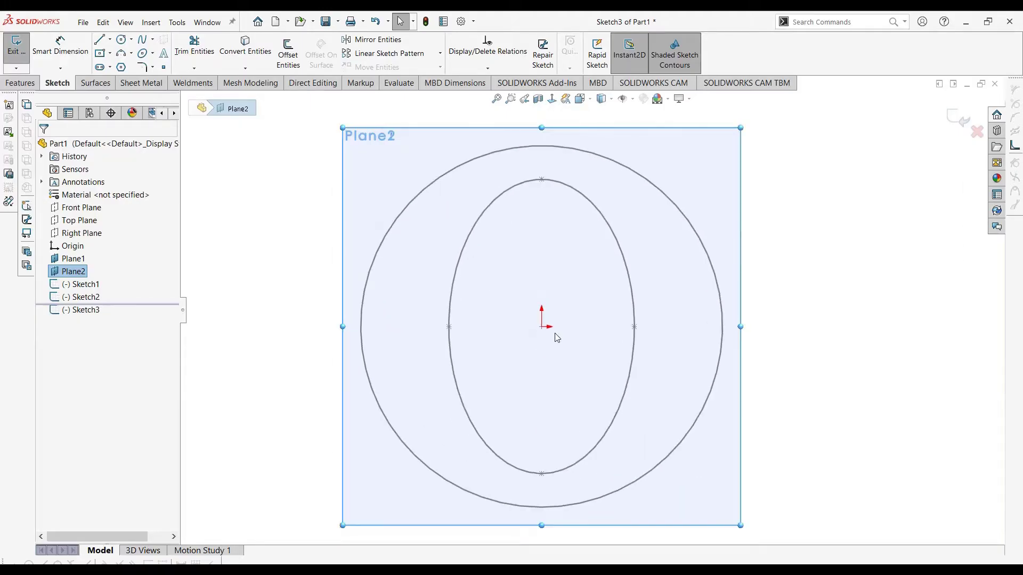
Draw a vertical centerpoint straight slot on the origin, about 0.96 in wide and 4.34 in between arc centres, and close the sketch
left_click(103, 69)
left_click(110, 68)
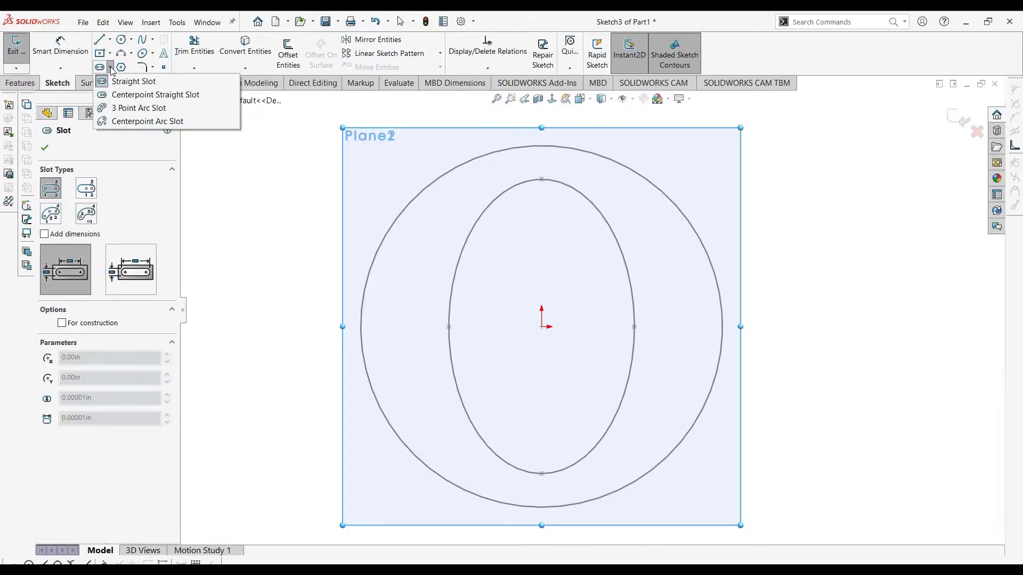
left_click(116, 94)
left_click(542, 327)
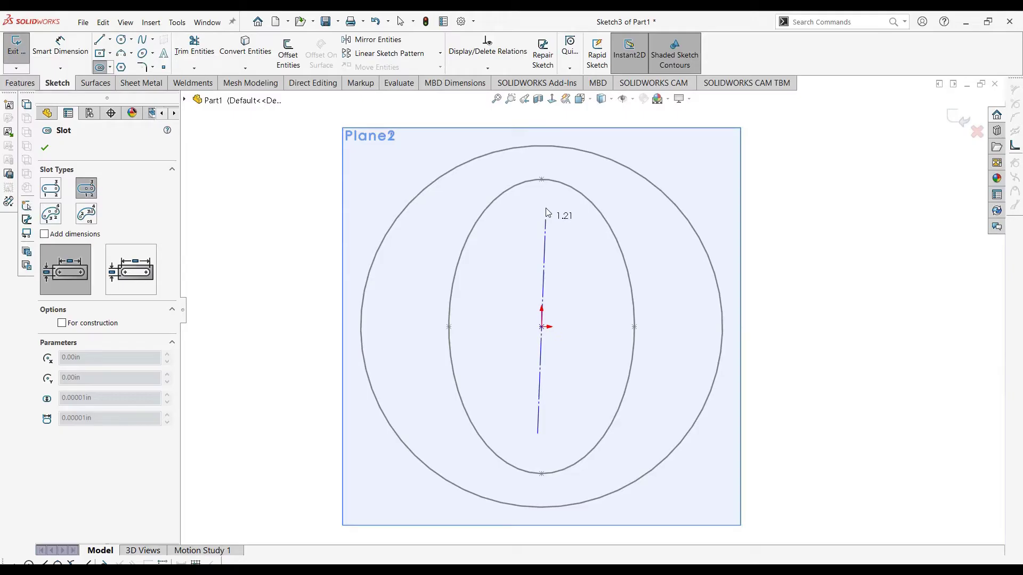
left_click(541, 134)
left_click(586, 139)
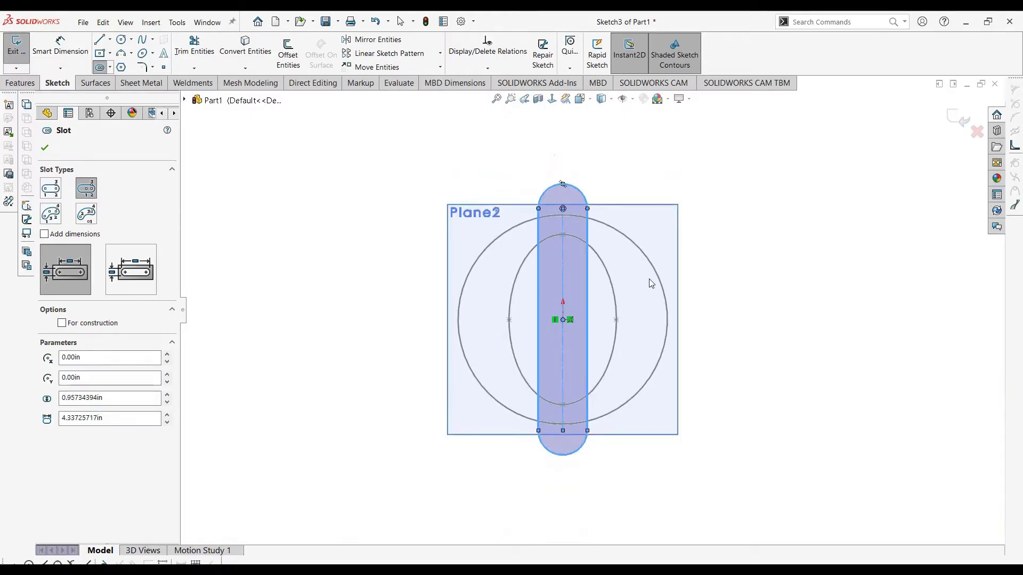
left_click(16, 57)
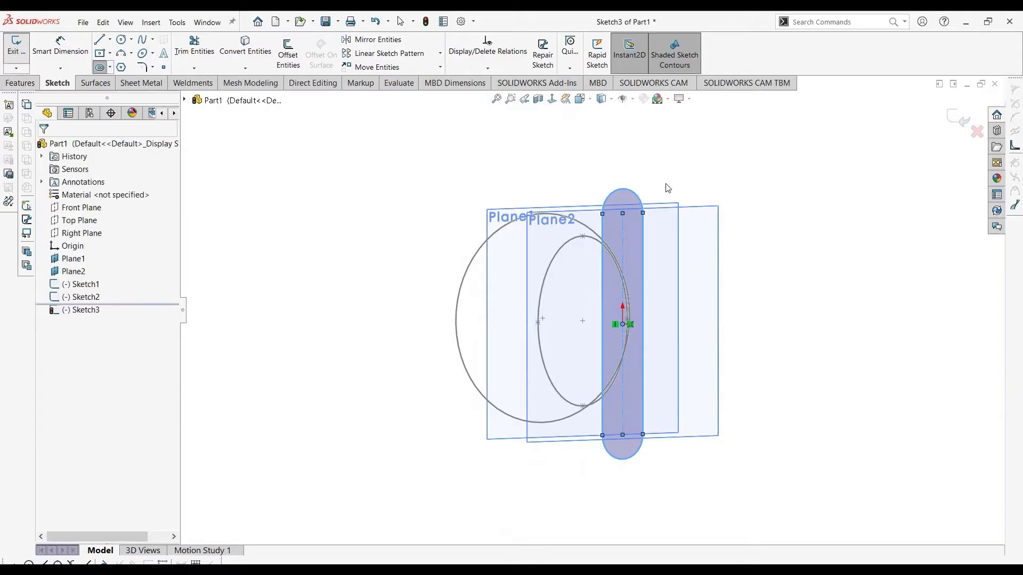
Start a lofted surface using the slot on Plane2 and the ellipse on Plane1 as profiles
mouse_move(772, 361)
middle_mouse_down()
mouse_move(678, 336)
mouse_move(563, 382)
middle_mouse_up()
key("ctrl+7")
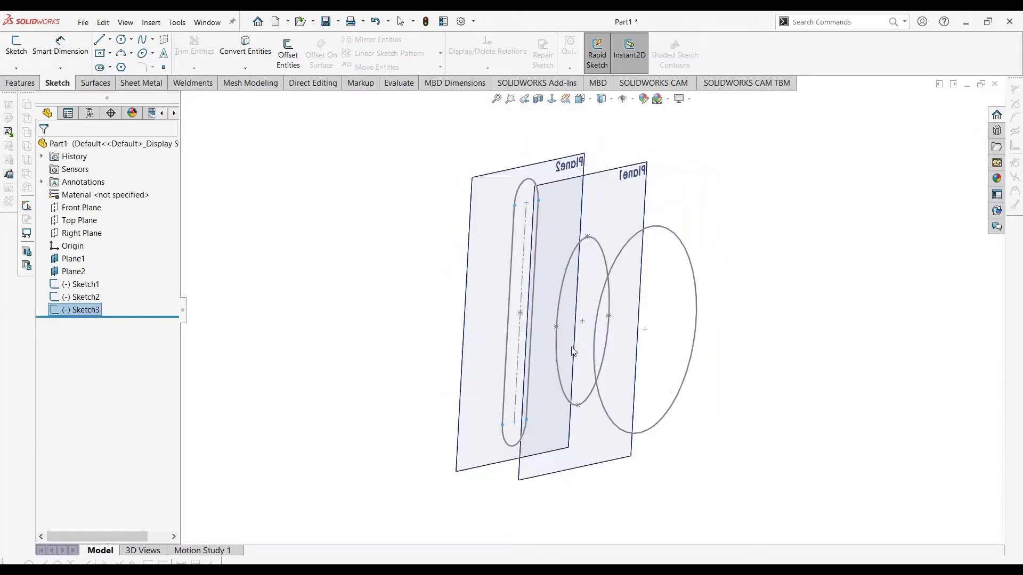
left_click(95, 84)
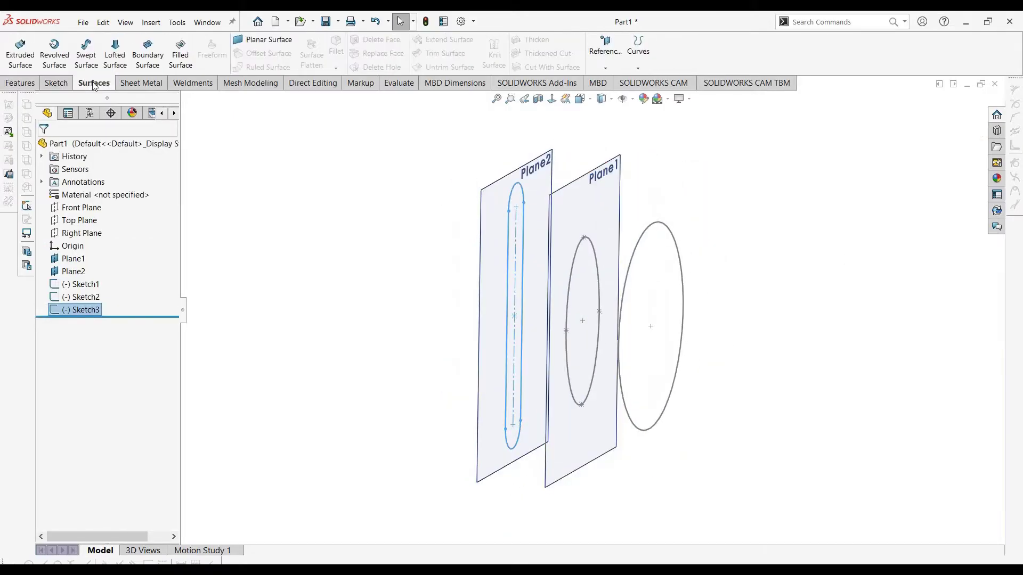
left_click(115, 53)
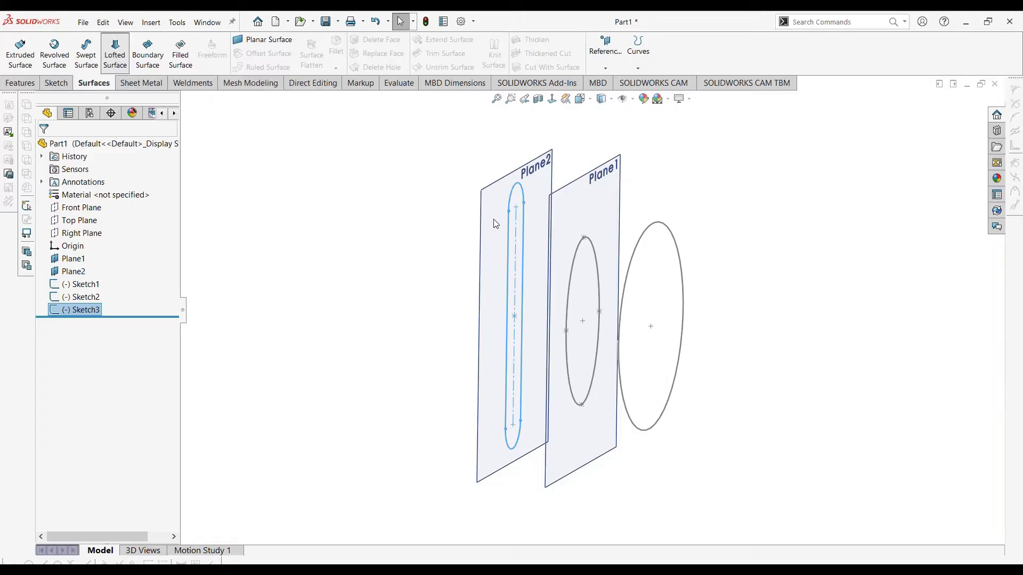
left_click(584, 245)
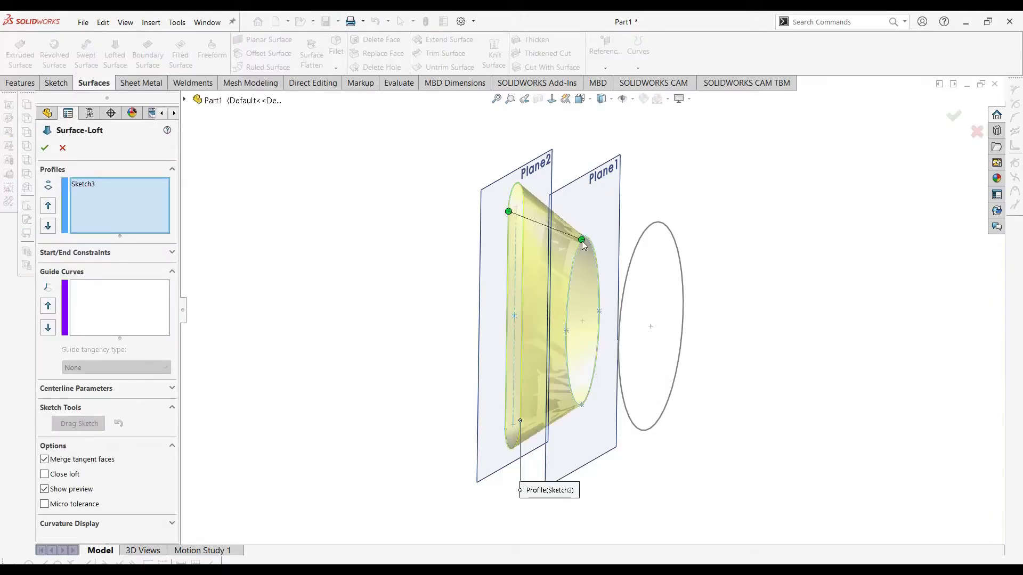
mouse_move(586, 248)
middle_mouse_down()
mouse_move(723, 415)
mouse_move(789, 472)
mouse_move(689, 399)
mouse_move(585, 450)
mouse_move(596, 458)
mouse_move(588, 448)
middle_mouse_up()
middle_click_drag(541, 163, 737, 324)
scroll(595, 320, "down", 5)
scroll(660, 362, "up", 5)
scroll(684, 383, "down", 3)
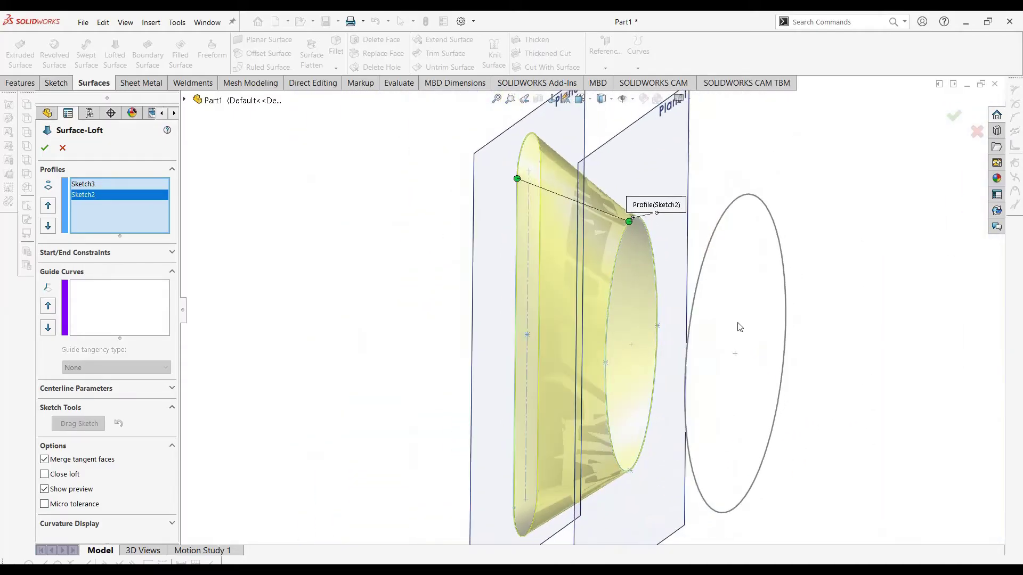
scroll(737, 325, "down", 2)
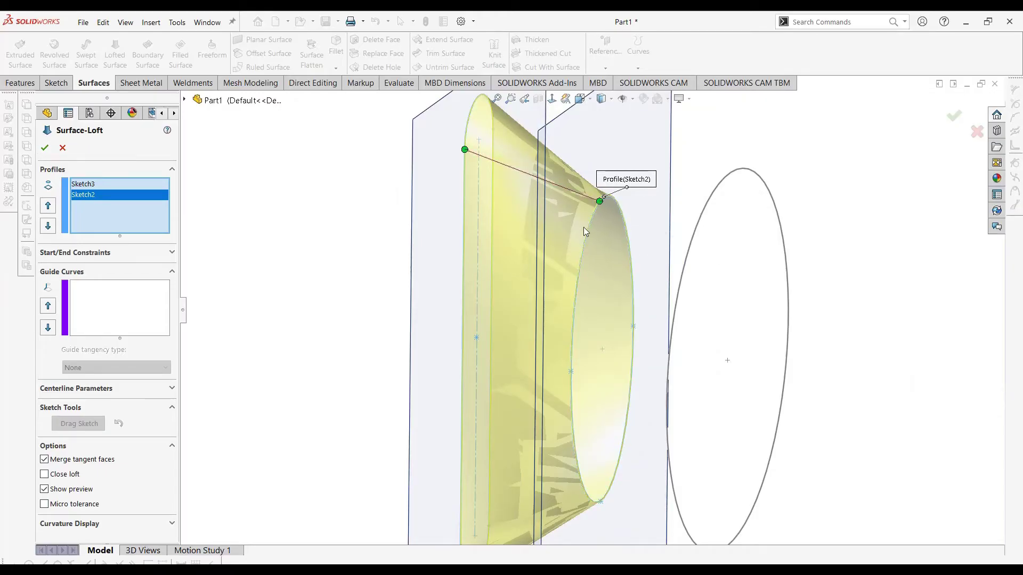
Try the circle as a third loft profile, remove it again and accept the surface loft from slot to ellipse
left_click(720, 187)
scroll(721, 187, "up", 2)
mouse_move(720, 187)
middle_mouse_down()
mouse_move(705, 333)
mouse_move(754, 320)
mouse_move(844, 342)
mouse_move(758, 306)
mouse_move(726, 350)
mouse_move(685, 271)
middle_mouse_up()
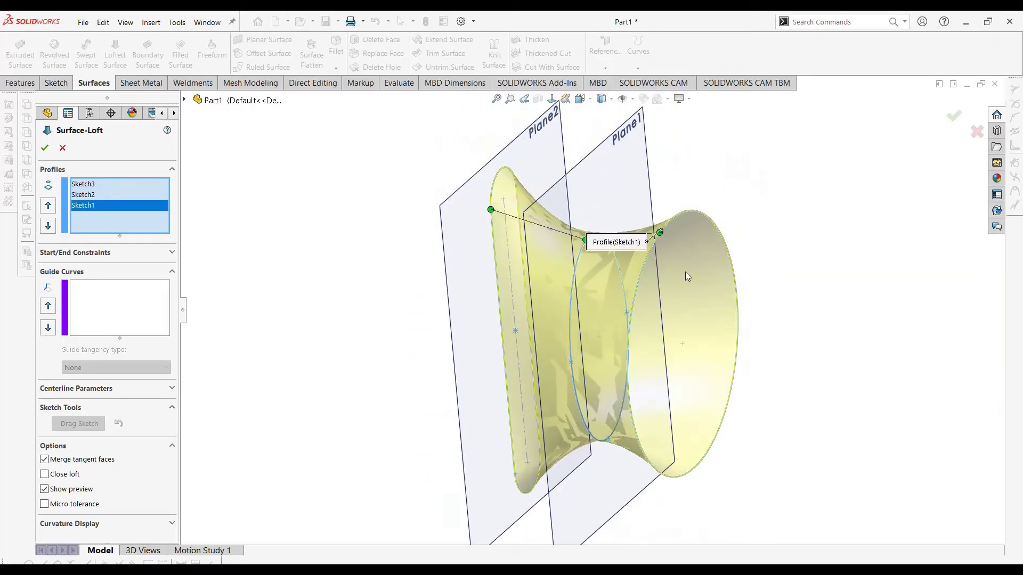
scroll(685, 272, "down", 2)
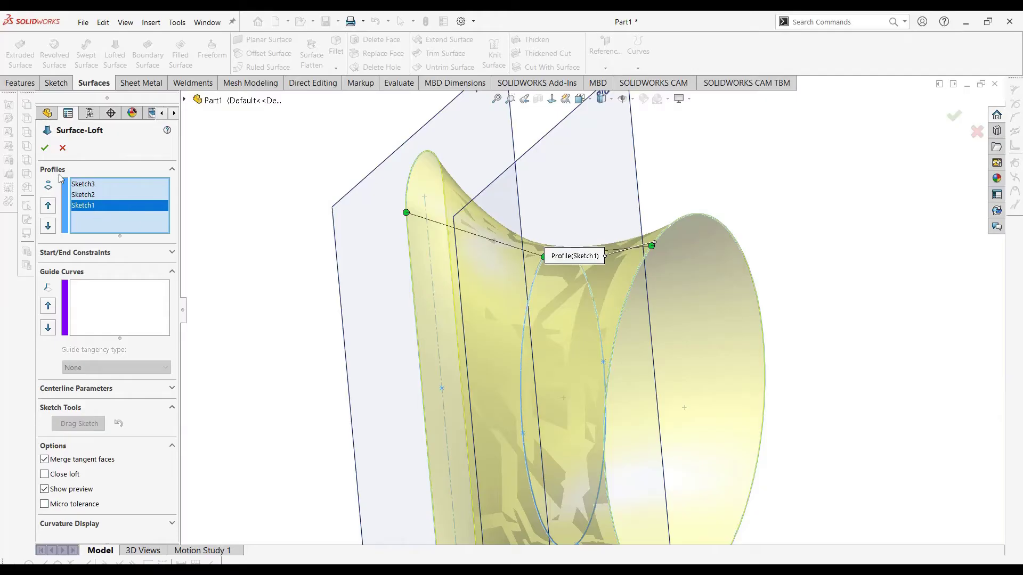
right_click(86, 210)
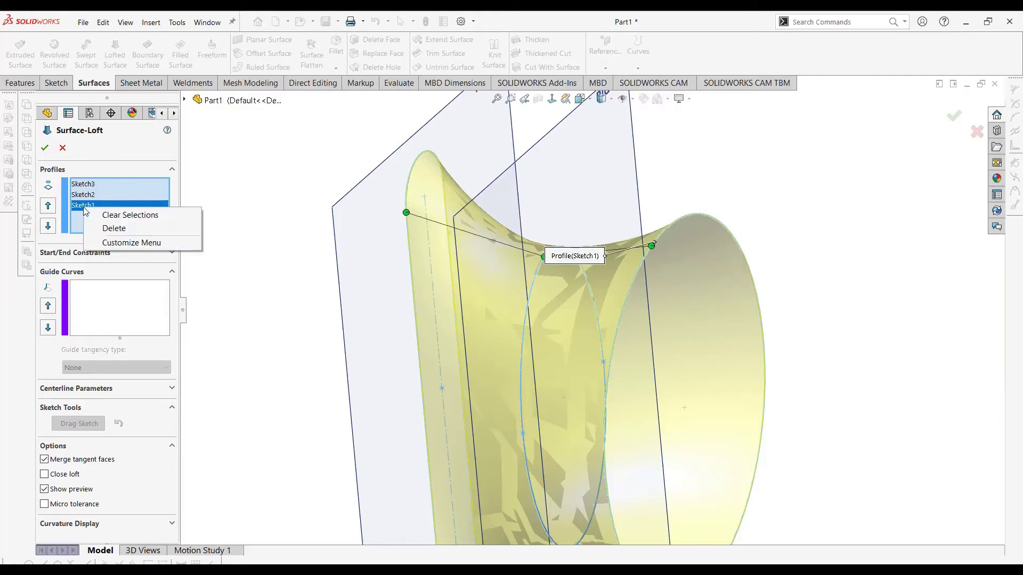
left_click(100, 229)
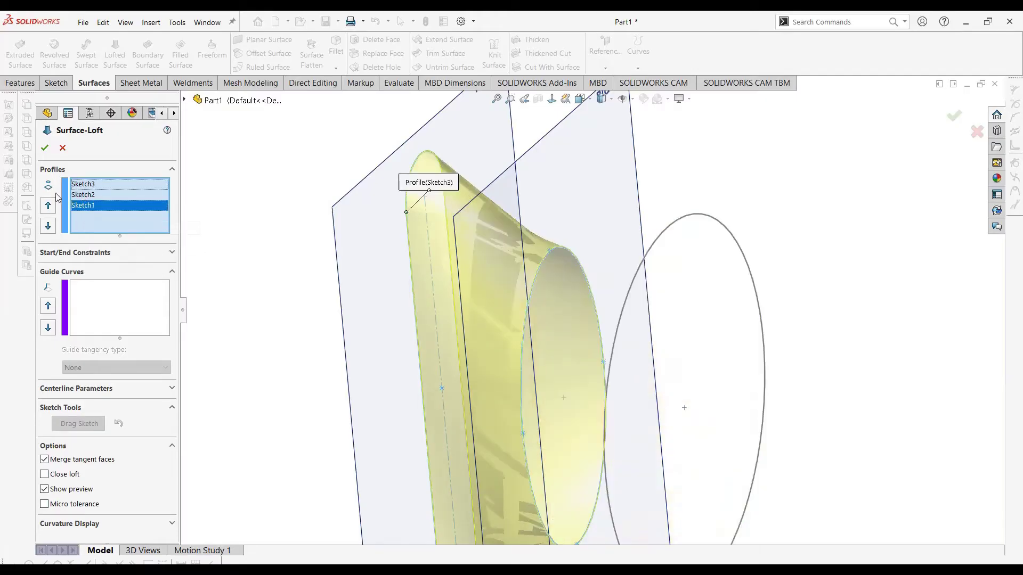
left_click(45, 149)
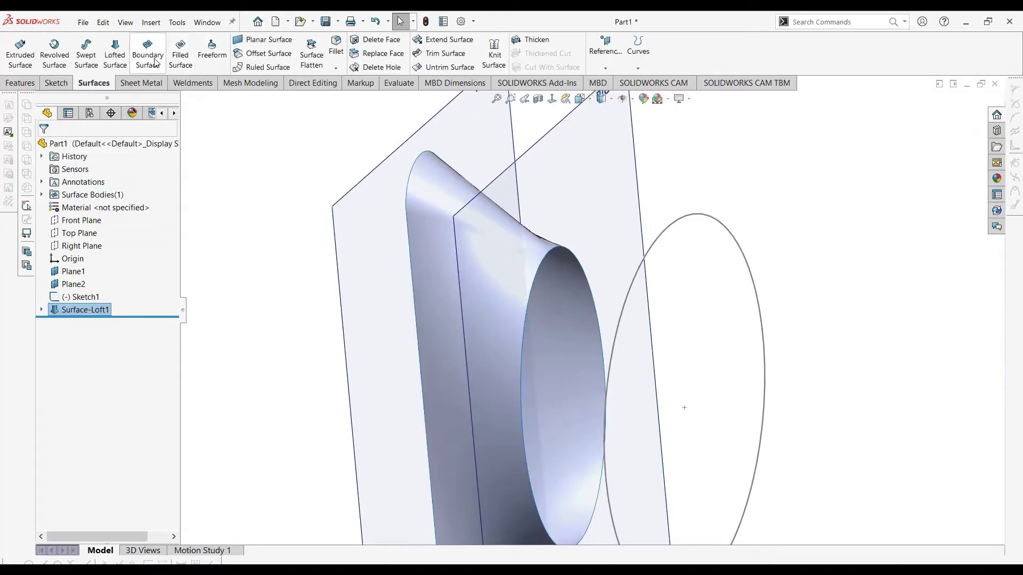
Loft a second surface from the elliptical edge of the first surface to the circle sketch
left_click(115, 54)
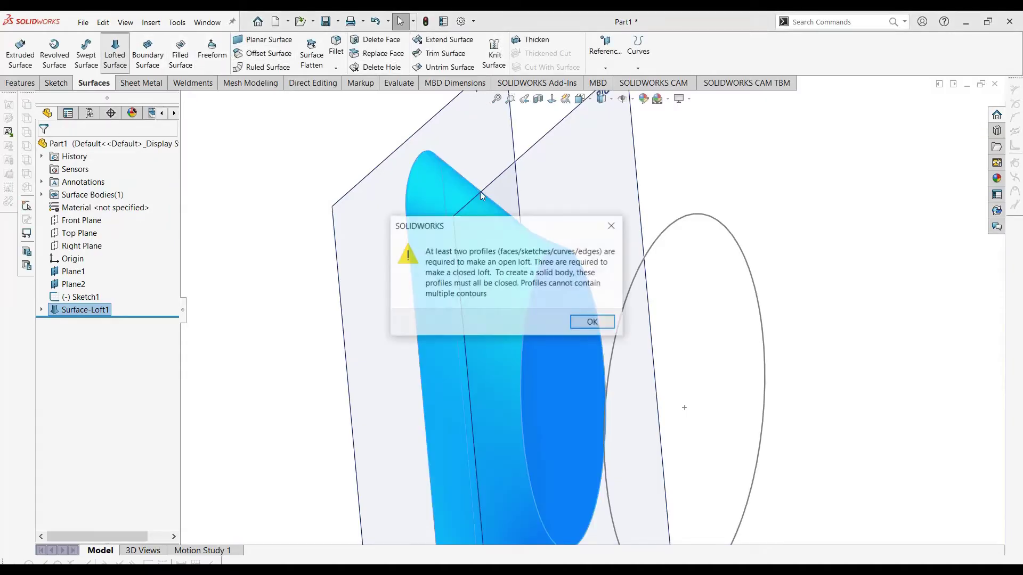
left_click(591, 327)
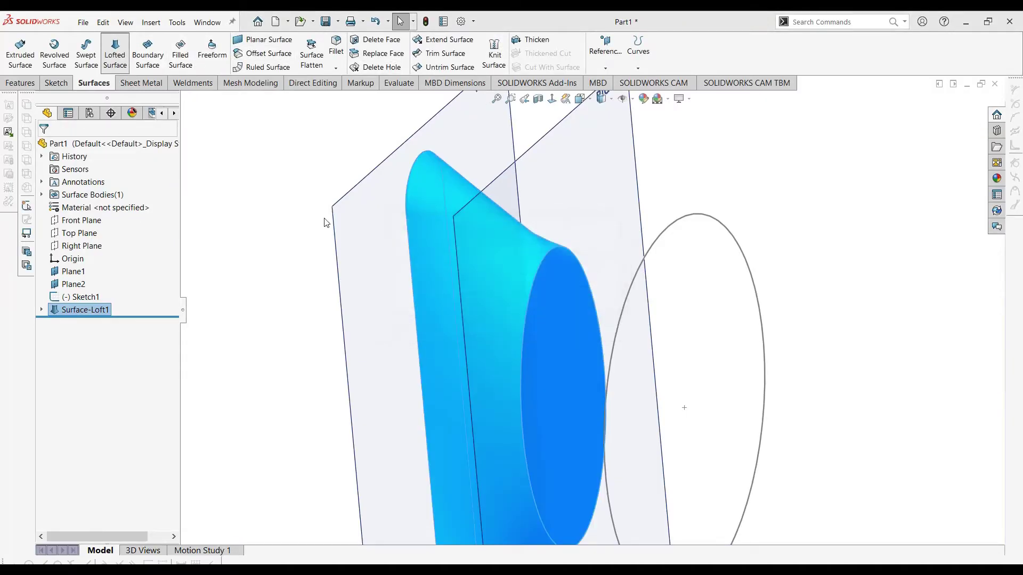
left_click(562, 247)
left_click(668, 227)
mouse_move(670, 230)
middle_mouse_down()
mouse_move(730, 343)
mouse_move(792, 336)
mouse_move(770, 324)
mouse_move(820, 291)
mouse_move(874, 338)
mouse_move(760, 322)
mouse_move(781, 347)
middle_mouse_up()
left_click(44, 148)
Hide all reference planes and sketches so that only the lofted surfaces are displayed
middle_click_drag(559, 341, 639, 420)
left_click(622, 100)
middle_click_drag(720, 331, 703, 430)
Examine the separate surface bodies and the elliptical edge where the two lofts meet
left_click(41, 195)
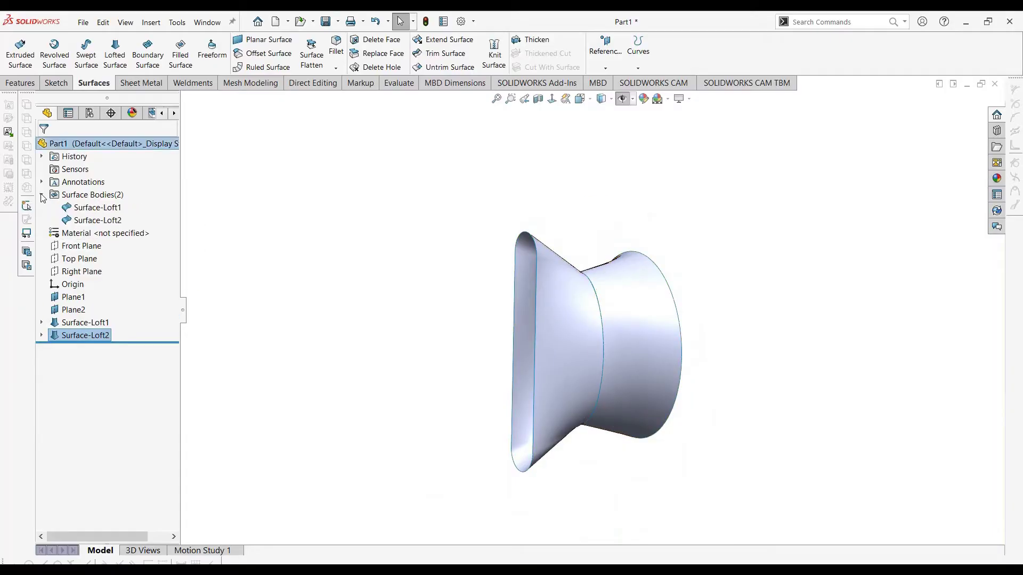
left_click(96, 219)
middle_click_drag(638, 341, 769, 393)
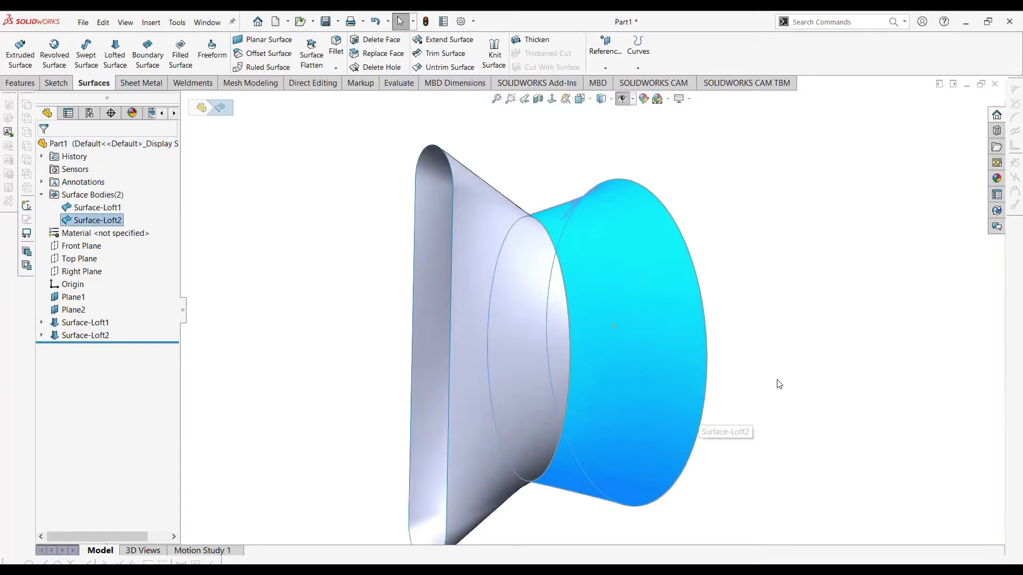
left_click(769, 393)
scroll(564, 279, "down", 5)
scroll(538, 272, "up", 5)
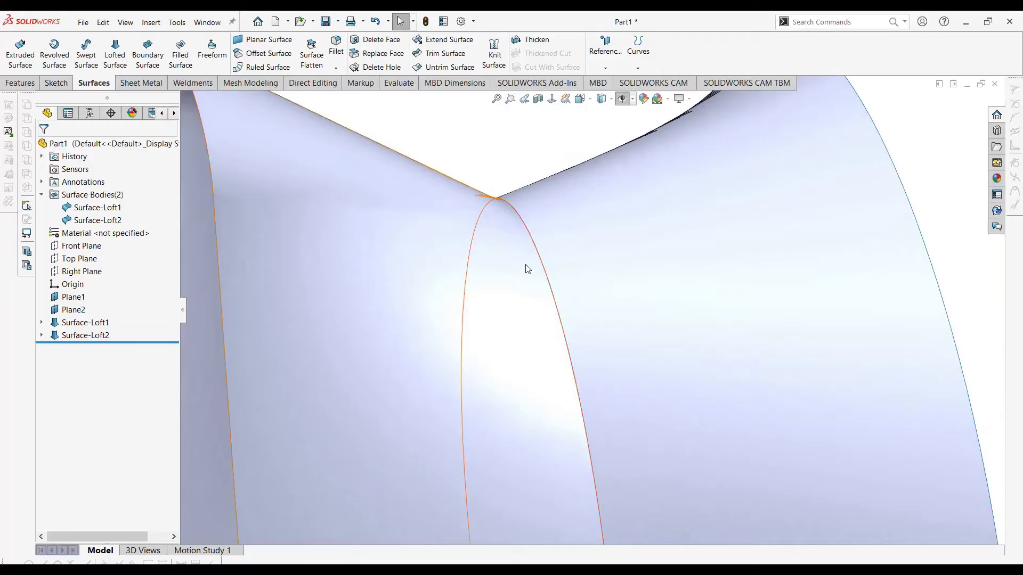
left_click(535, 260)
scroll(618, 290, "up", 2)
scroll(618, 290, "up", 2)
middle_click_drag(626, 335, 613, 411)
Try to fillet the junction between the two unknitted lofted surfaces
left_click(696, 194)
scroll(552, 352, "down", 6)
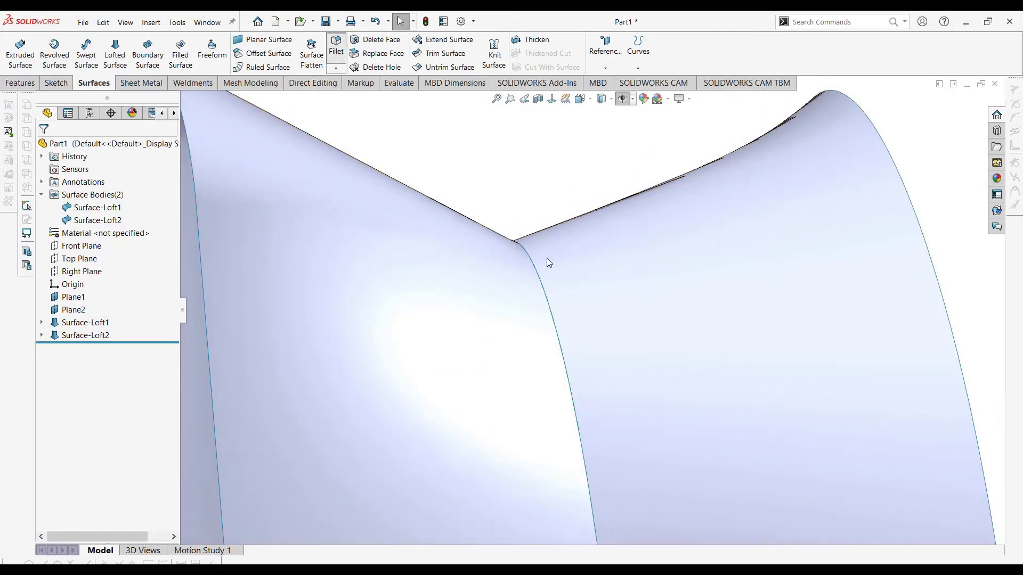
key("Return")
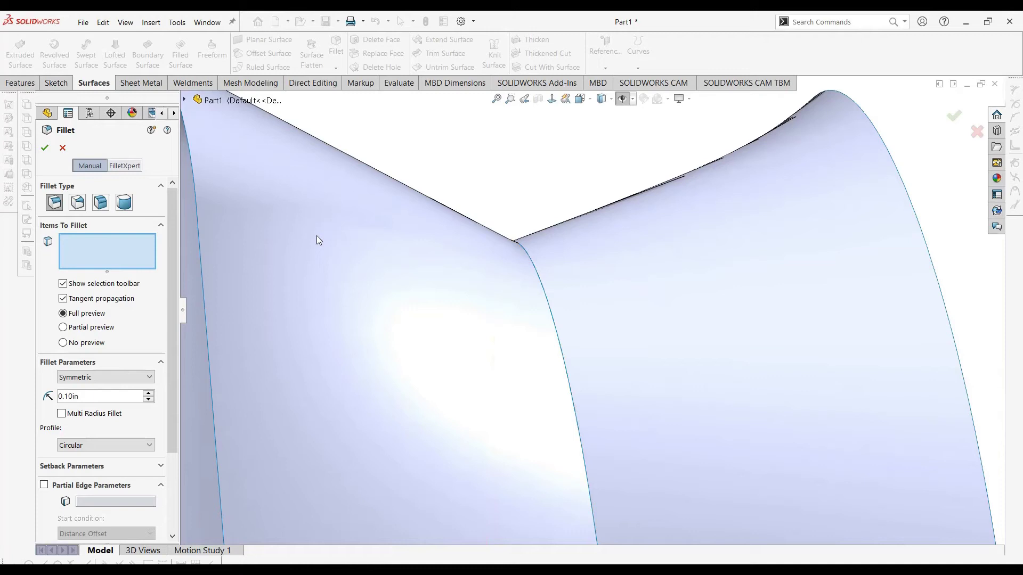
left_click(45, 147)
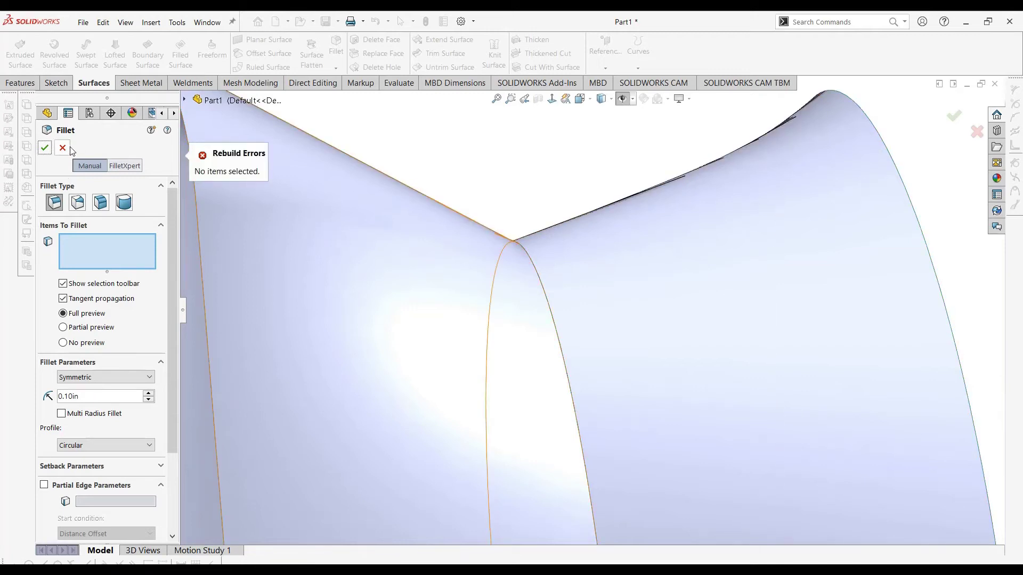
left_click(63, 147)
Hide the slot-to-ellipse surface body and inspect the open elliptical end of the remaining loft
scroll(533, 335, "up", 5)
middle_click_drag(644, 331, 658, 418)
scroll(659, 417, "down", 5)
middle_click_drag(595, 398, 647, 358)
scroll(632, 390, "up", 6)
scroll(609, 374, "down", 6)
left_click(549, 361)
left_click(582, 346)
left_click(630, 363)
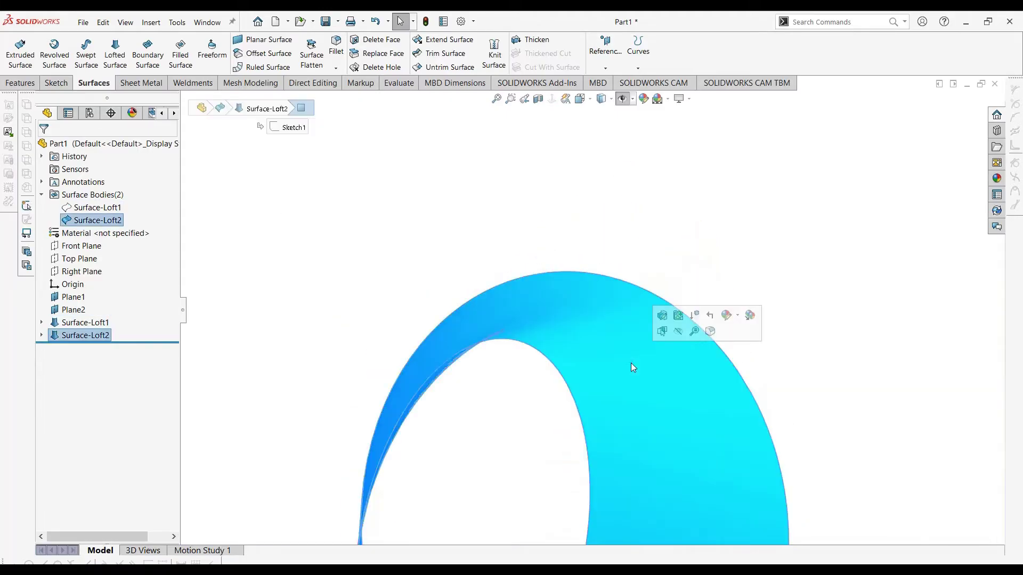
left_click(686, 335)
Show the hidden slot-to-ellipse surface body again
left_click(97, 220)
left_click(94, 205, "ctrl")
left_click(96, 190)
Examine the elliptical seam between the two lofted surfaces from several angles and distances
middle_click_drag(733, 276, 602, 251)
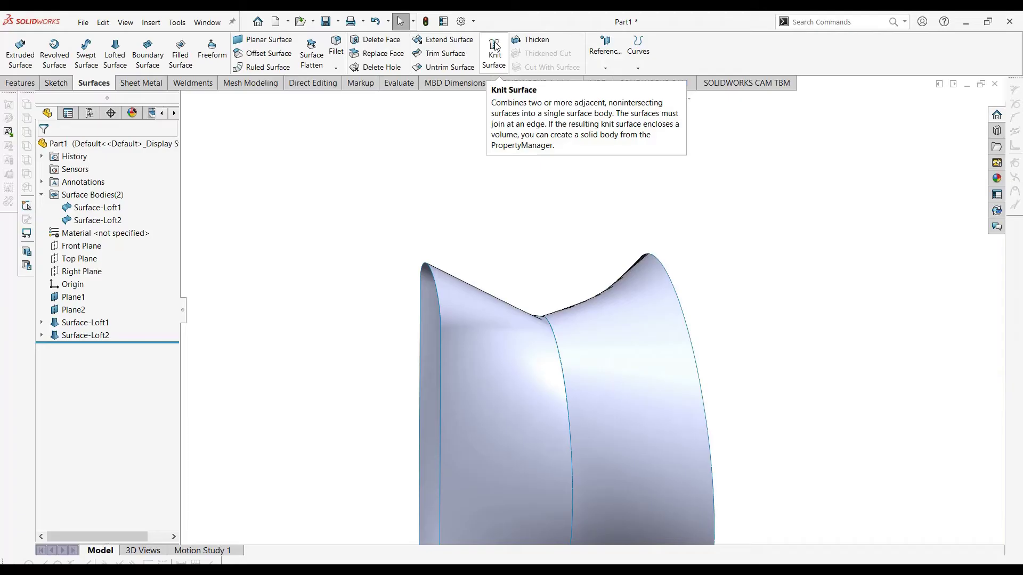
scroll(622, 379, "up", 5)
scroll(599, 341, "down", 4)
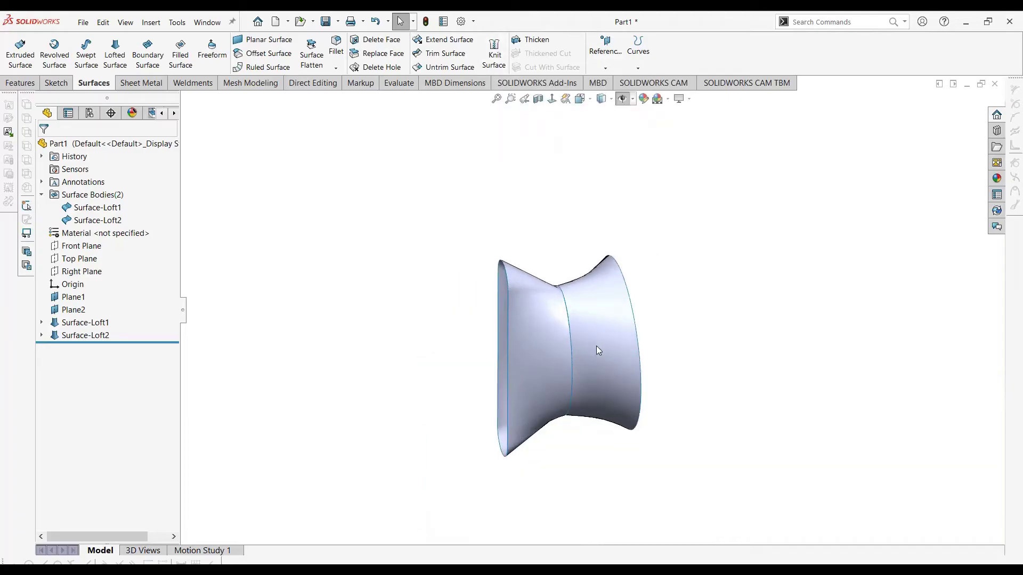
middle_click_drag(595, 404, 546, 287)
scroll(555, 258, "down", 4)
scroll(645, 351, "up", 5)
scroll(570, 290, "down", 8)
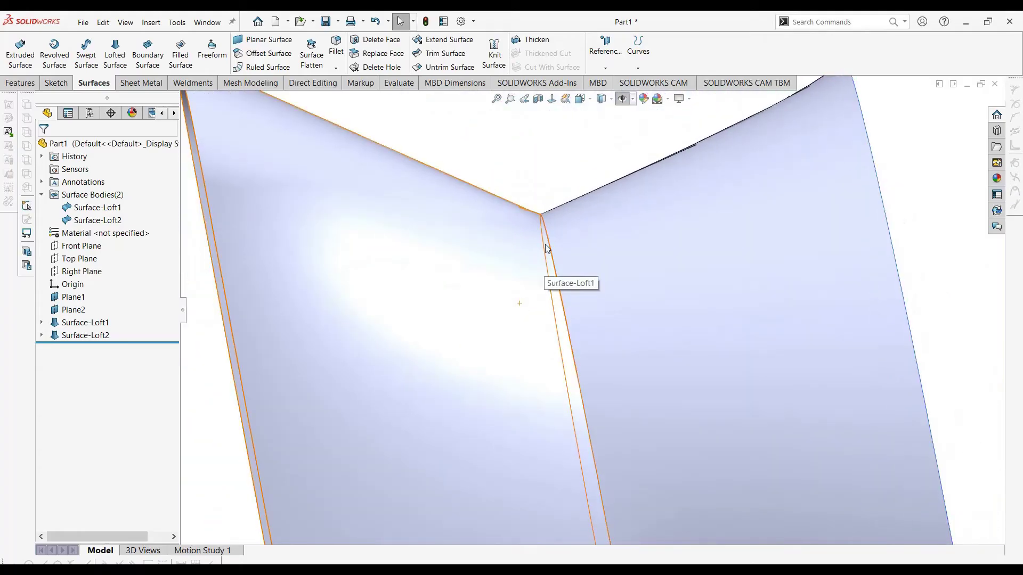
scroll(586, 271, "up", 3)
middle_click_drag(609, 286, 621, 365)
Knit the two lofted surfaces into one surface body with merged entities and without creating a solid
left_click(496, 57)
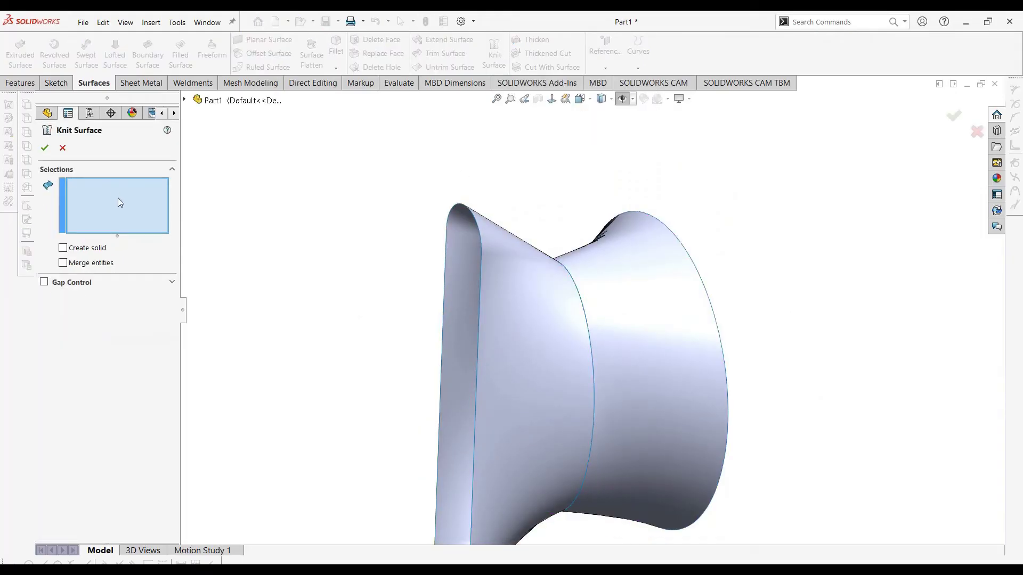
left_click(533, 282)
left_click(614, 296)
scroll(647, 354, "up", 1)
middle_click_drag(649, 358, 654, 357)
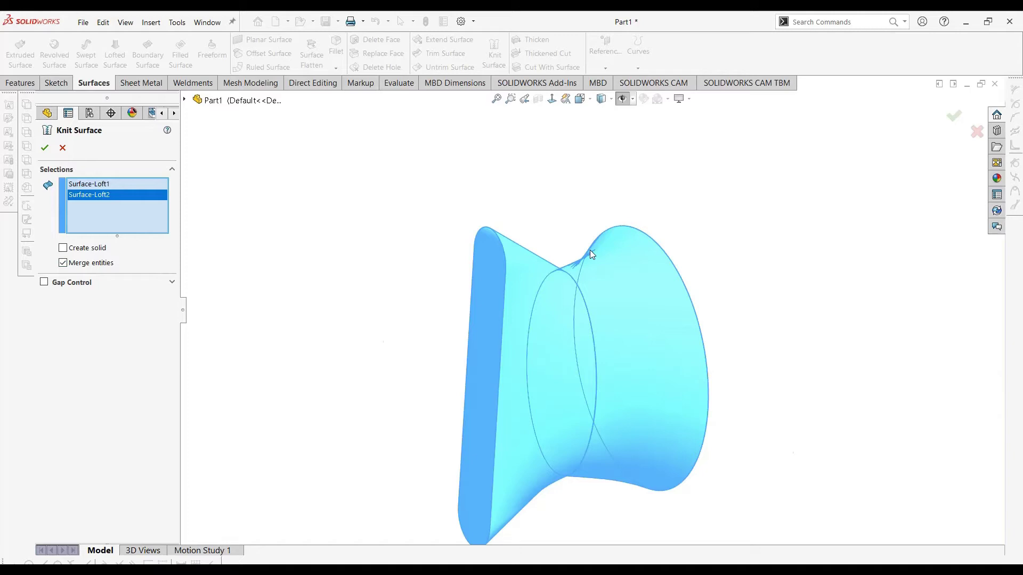
scroll(590, 250, "down", 3)
scroll(587, 370, "up", 3)
middle_click_drag(589, 376, 613, 420)
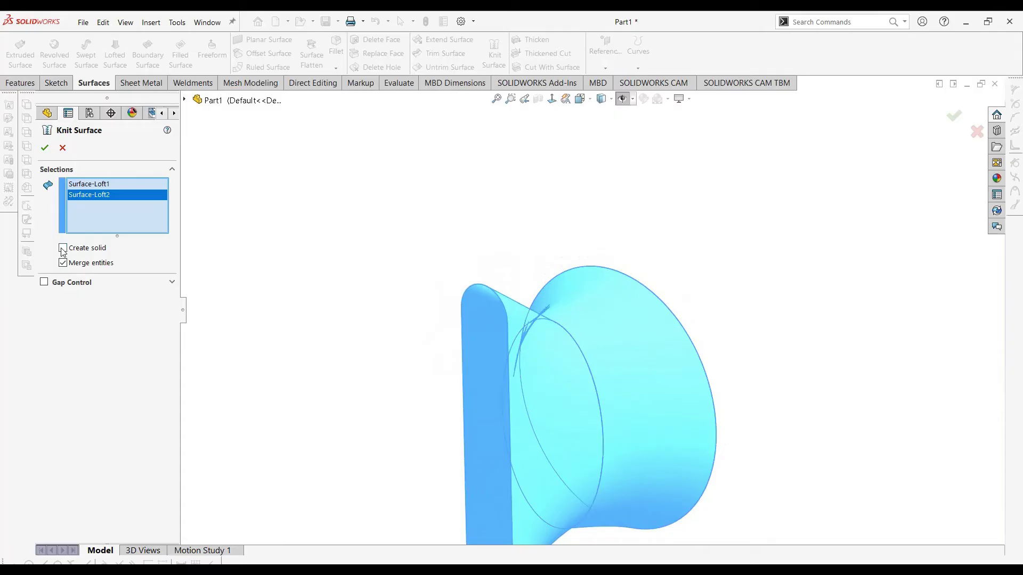
middle_click_drag(699, 383, 641, 417)
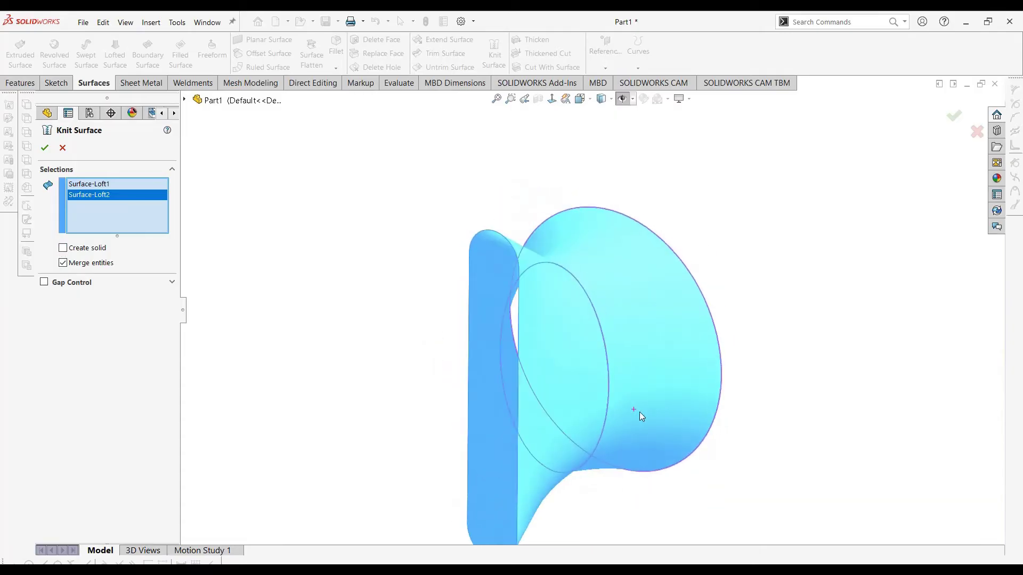
left_click(45, 148)
Start a symmetric constant-size fillet on the elliptical seam edge of the knitted surface with a 1 mm radius
middle_click_drag(533, 341, 561, 311)
scroll(570, 289, "down", 5)
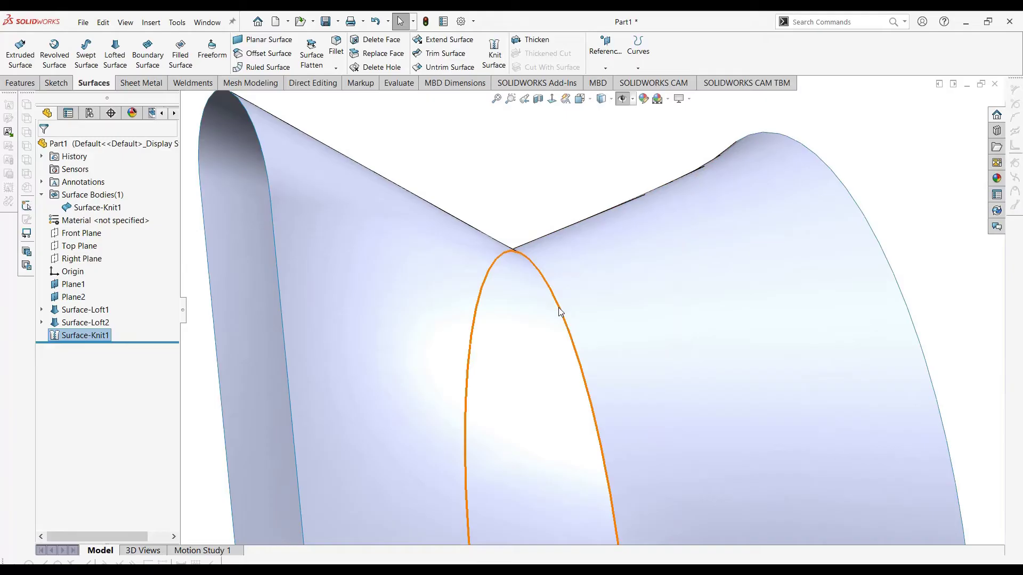
scroll(560, 309, "up", 3)
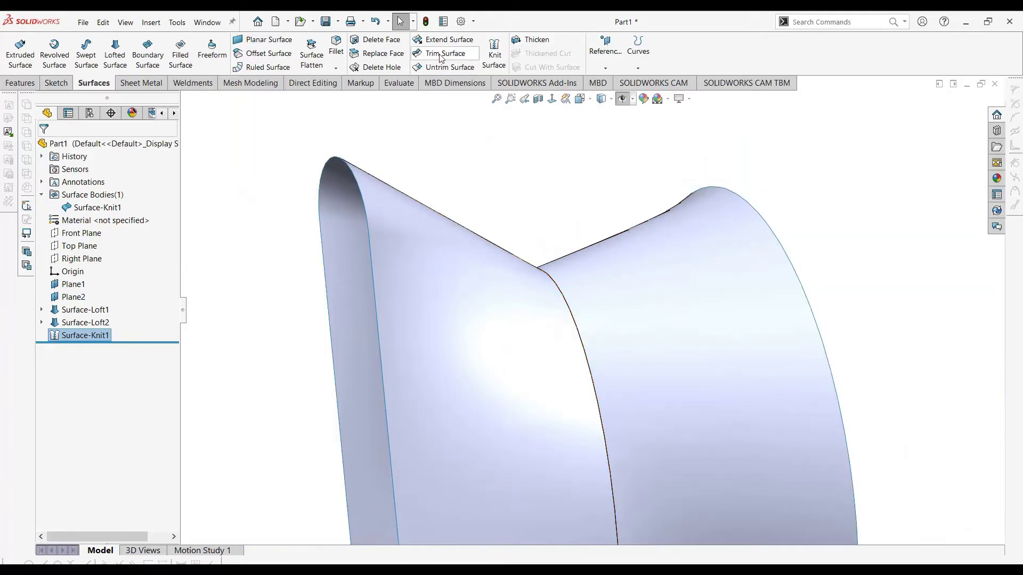
right_click_drag(584, 303, 568, 308)
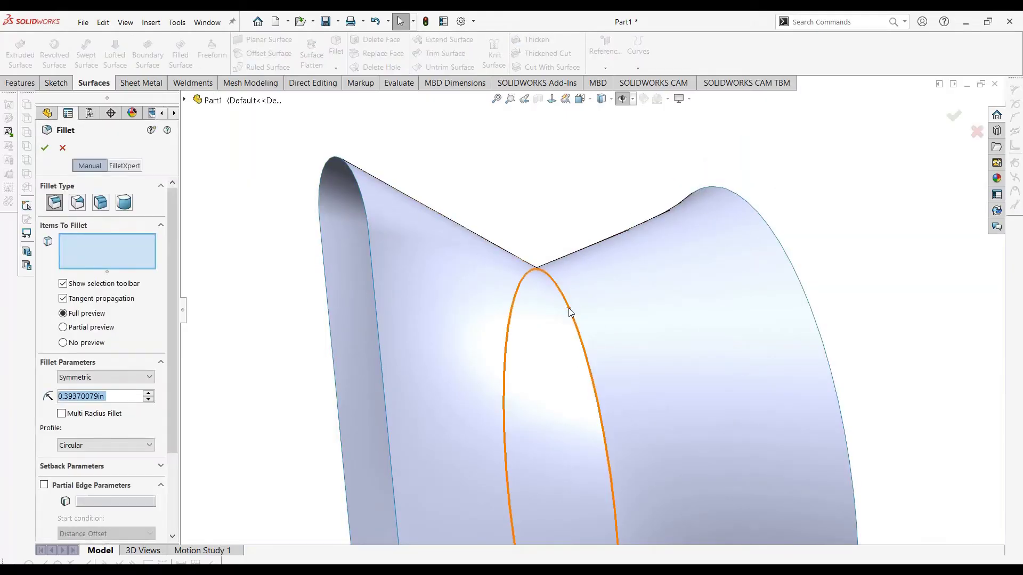
left_click(567, 308)
type("1mm")
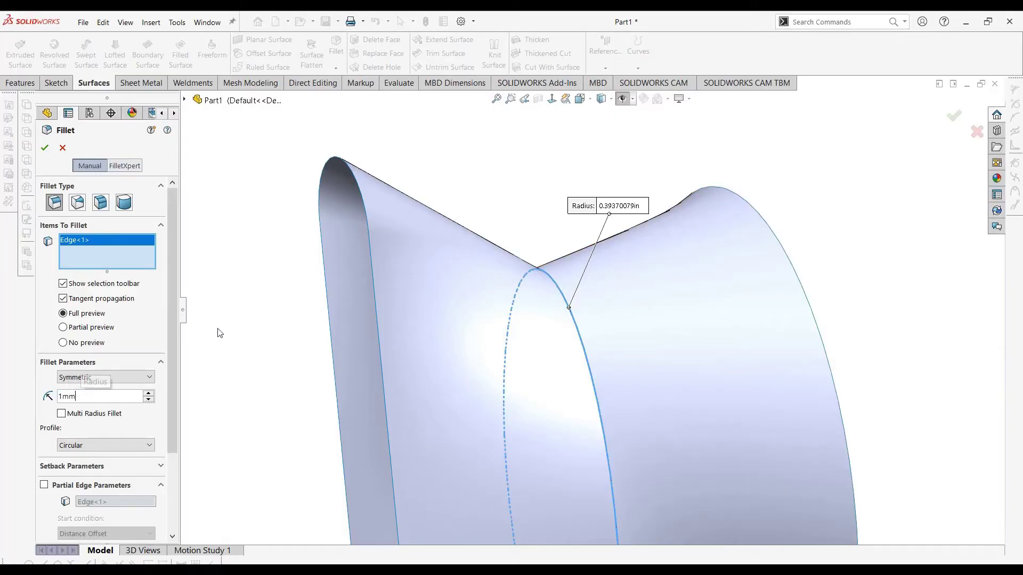
key("Return")
Set the elliptical seam fillet's radius to 2 mm and create the fillet on the knitted surface
scroll(599, 335, "down", 8)
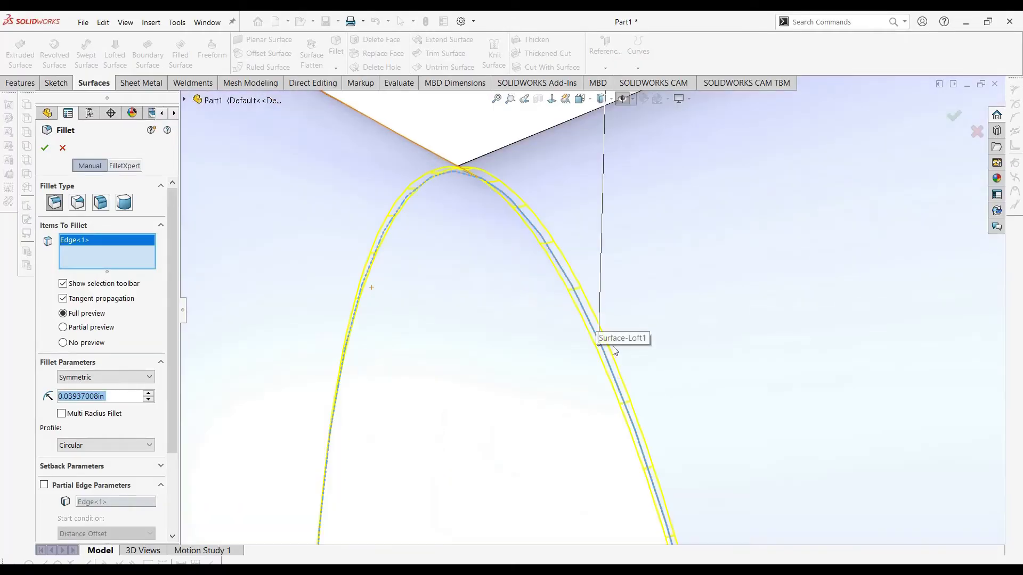
scroll(602, 339, "up", 10)
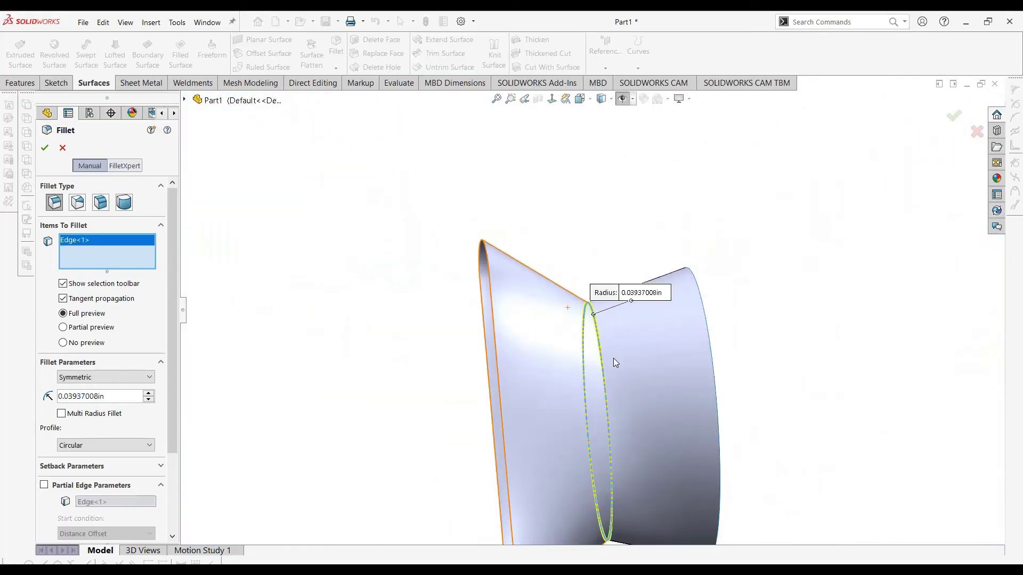
middle_click_drag(624, 379, 669, 337)
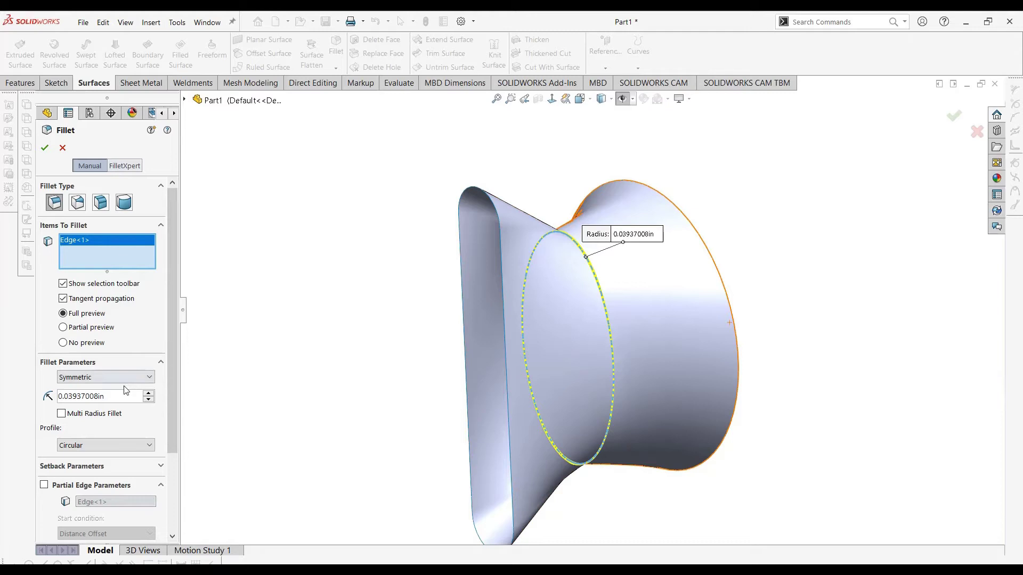
type("2mm")
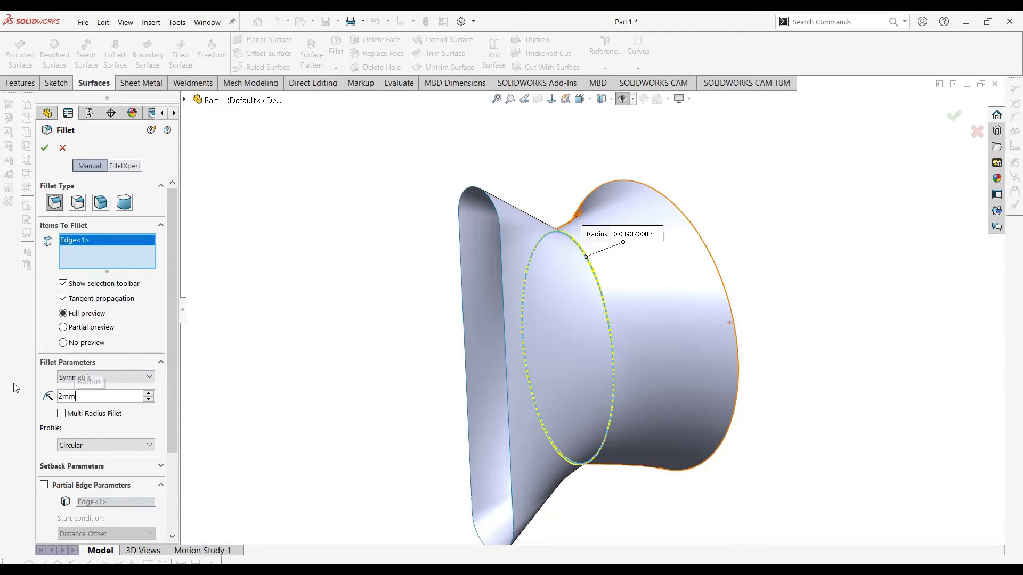
key("Return")
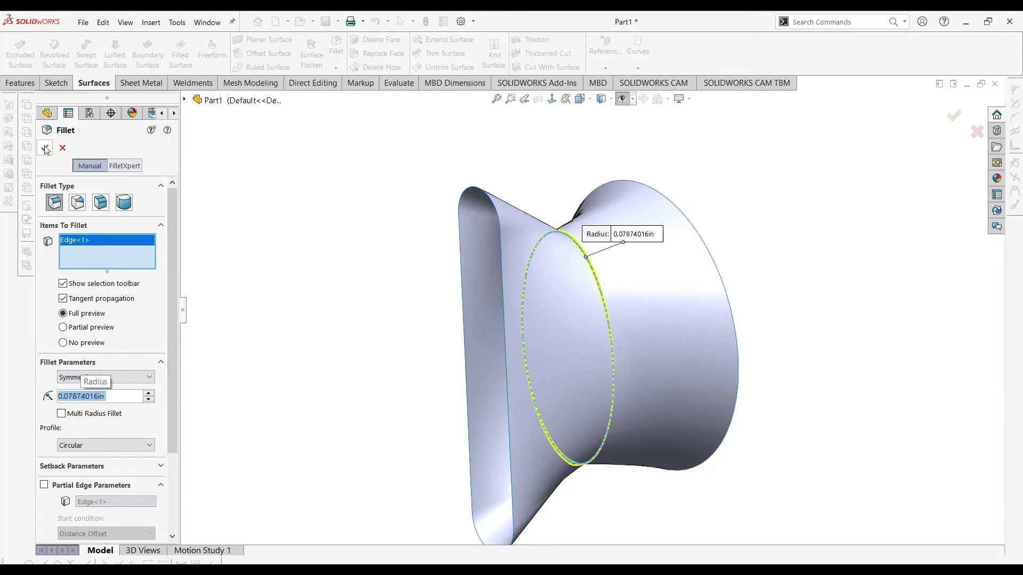
key("Return")
scroll(621, 331, "down", 5)
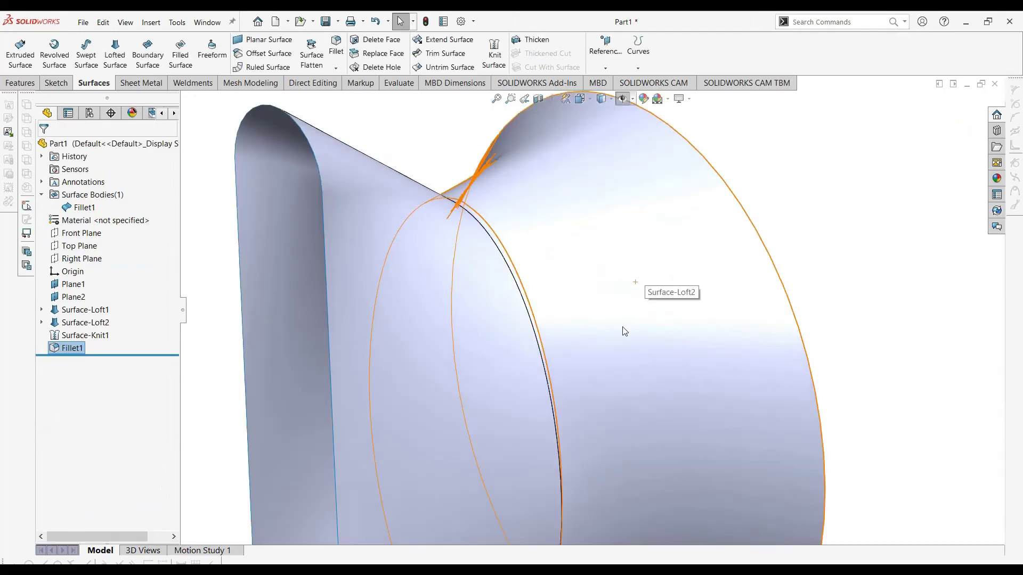
scroll(600, 347, "up", 2)
scroll(600, 347, "up", 3)
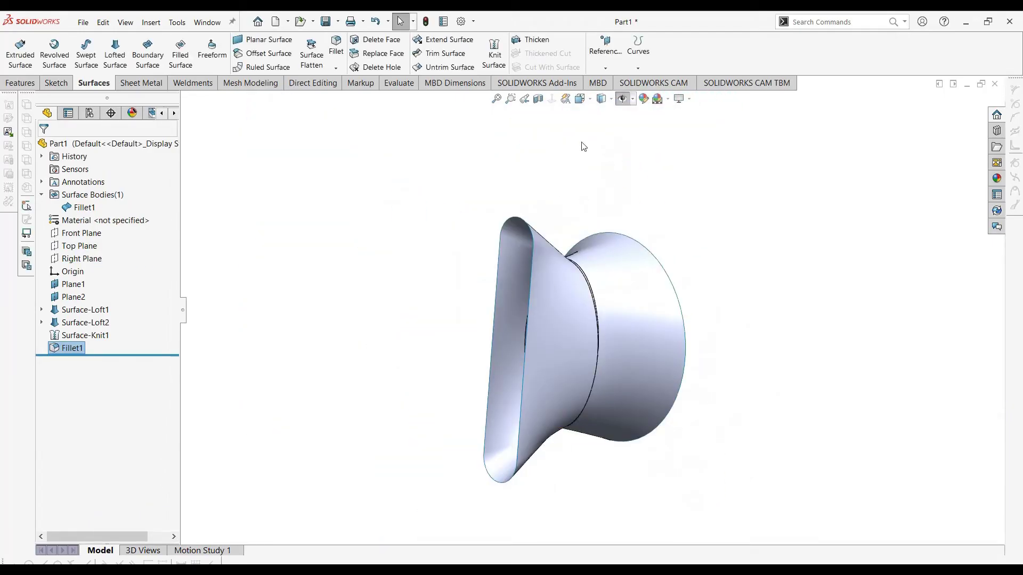
middle_click_drag(711, 322, 633, 297)
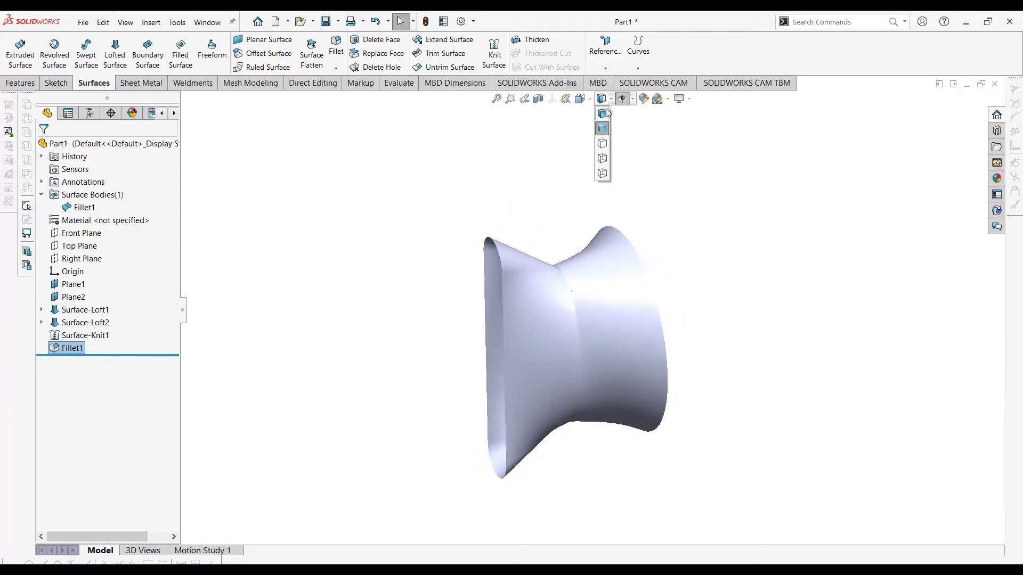
middle_click_drag(622, 341, 641, 416)
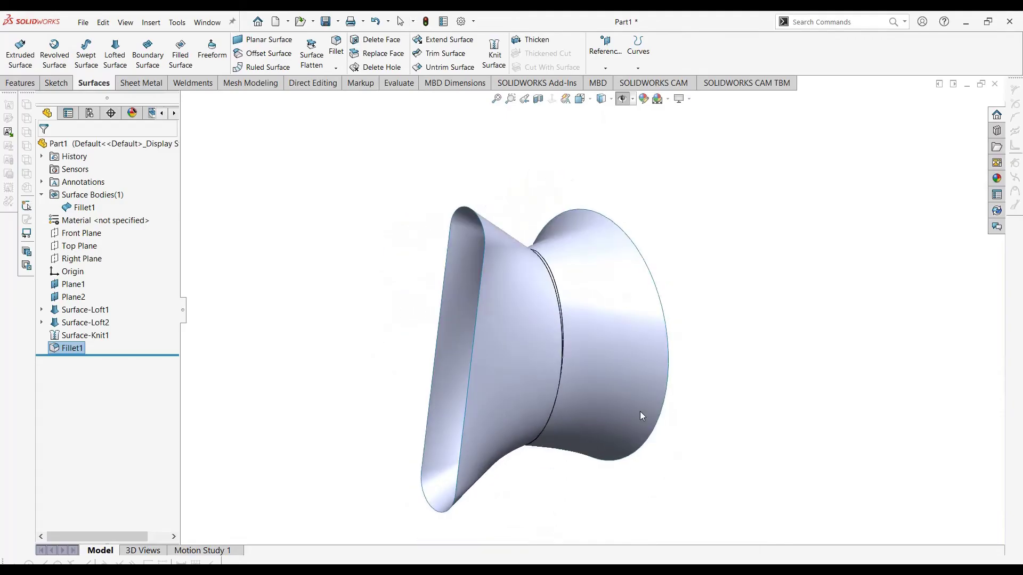
Delete the knit feature and the seam fillet to separate the two lofted surfaces again
left_click(79, 335)
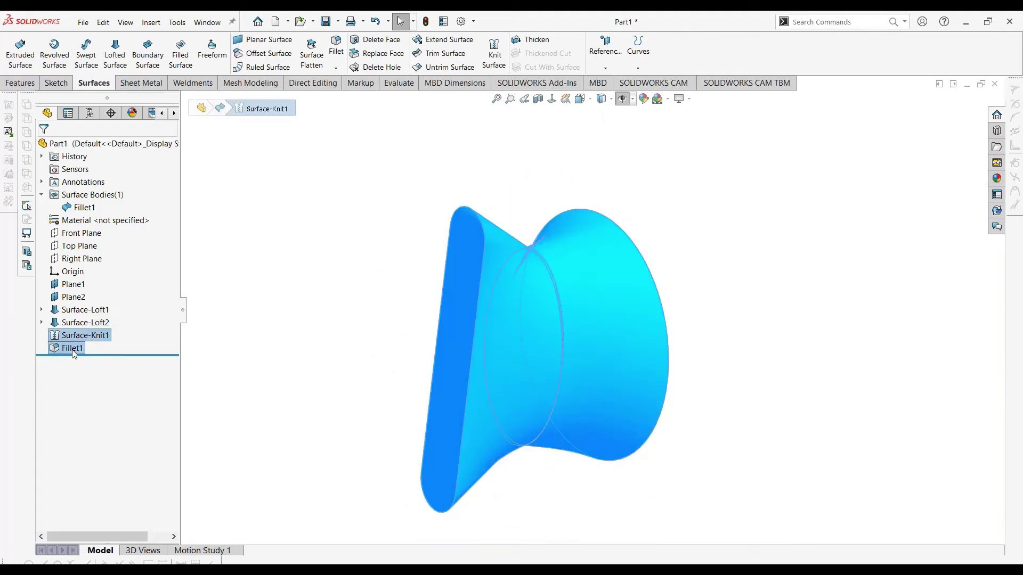
right_click(75, 350)
left_click(111, 384)
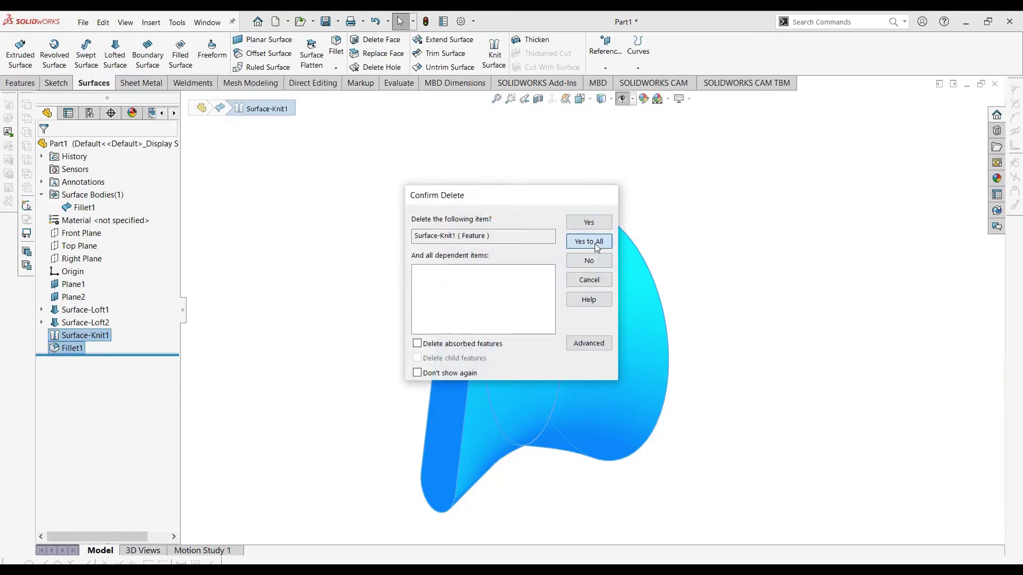
left_click(595, 241)
middle_click_drag(570, 330, 599, 425)
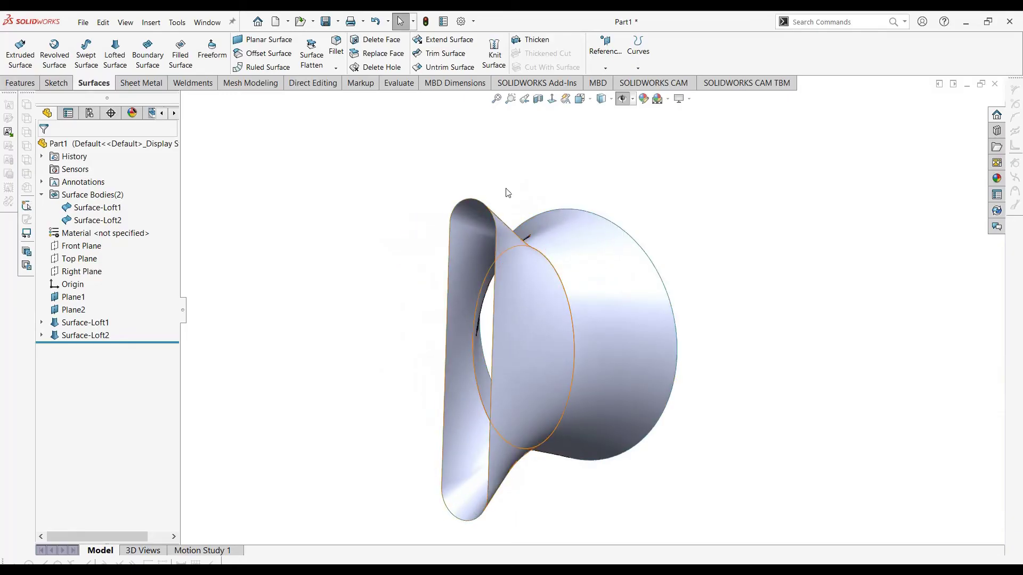
left_click(526, 268)
key("Escape")
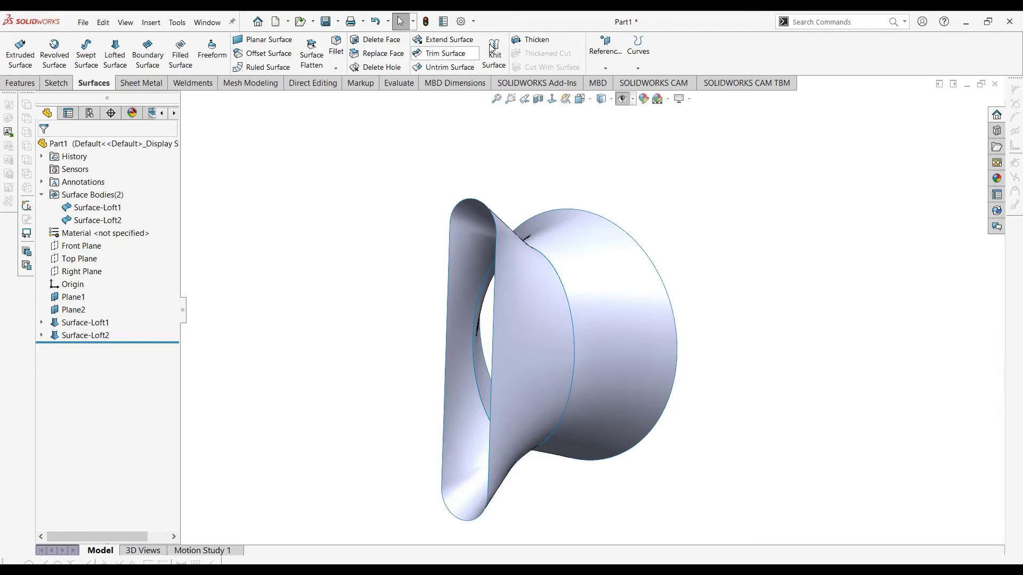
Thicken the ellipse-to-circle lofted surface on one side by 0.10 in
left_click(534, 40)
left_click(570, 307)
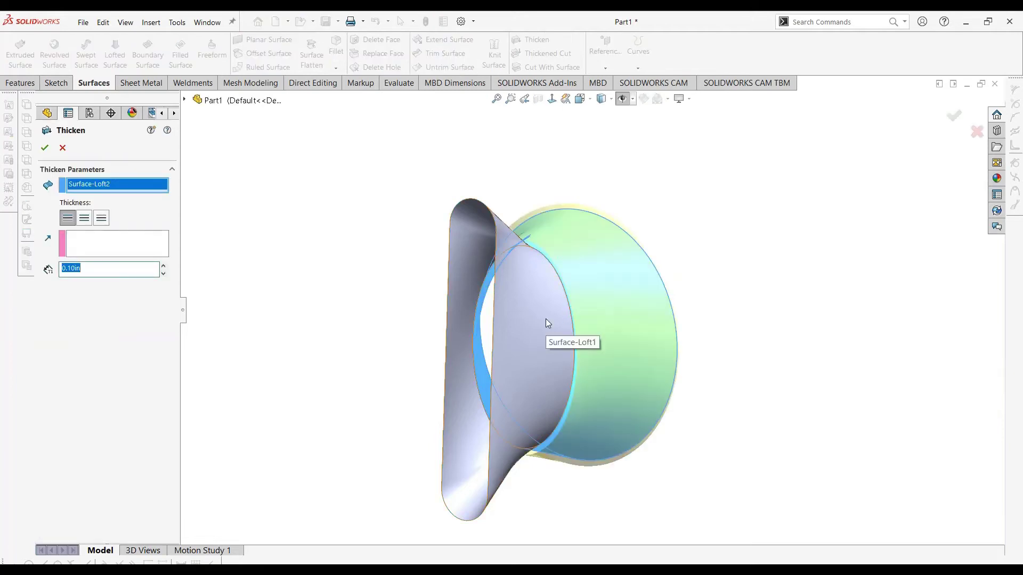
middle_click_drag(526, 262, 622, 335)
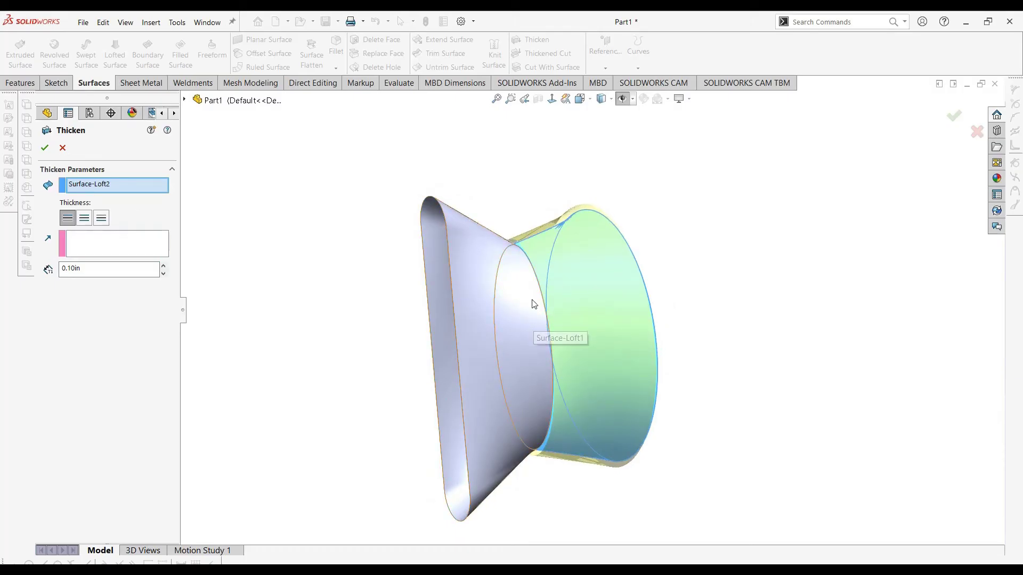
middle_click_drag(543, 343, 567, 289)
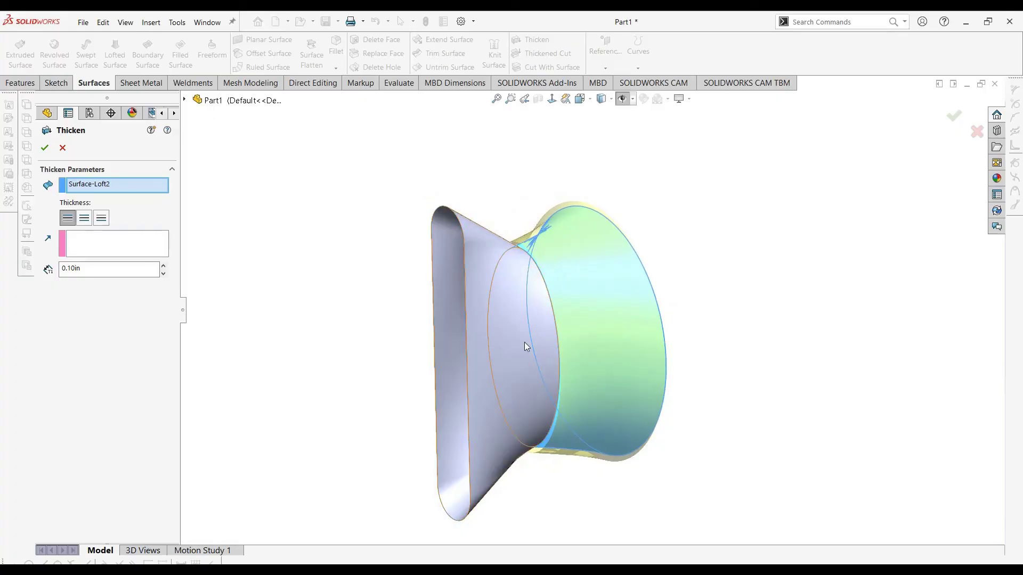
middle_click_drag(507, 297, 546, 298)
left_click(45, 148)
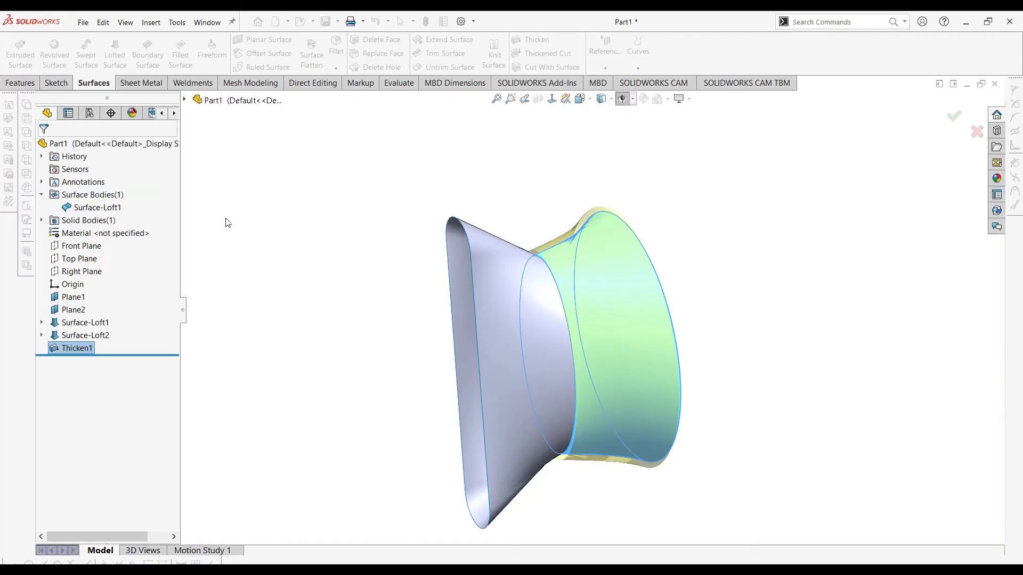
middle_click_drag(638, 311, 601, 258)
middle_click_drag(657, 406, 506, 339)
middle_click_drag(529, 373, 614, 391)
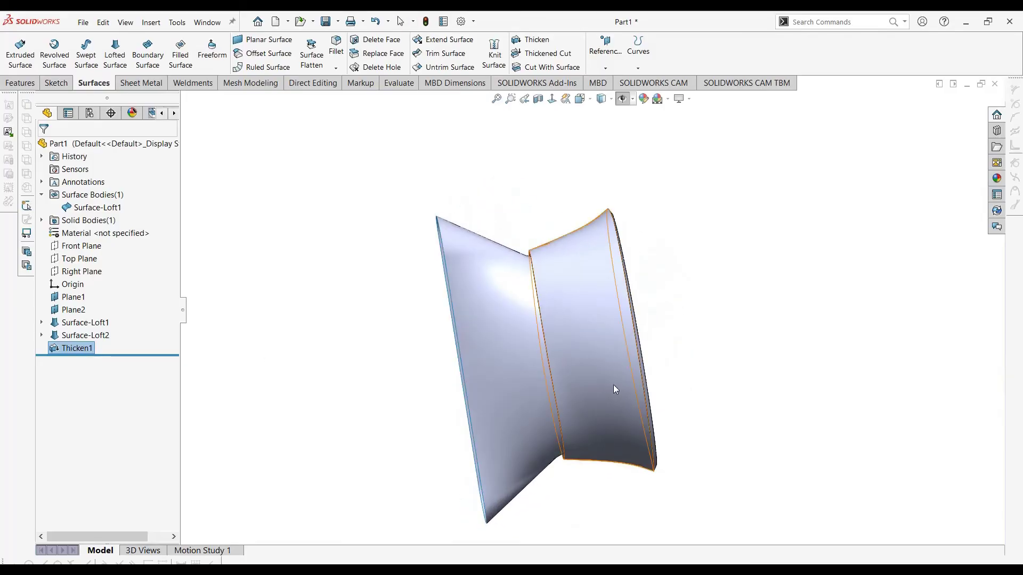
Delete the Thicken feature from the ellipse-to-circle surface
right_click(80, 348)
left_click(114, 402)
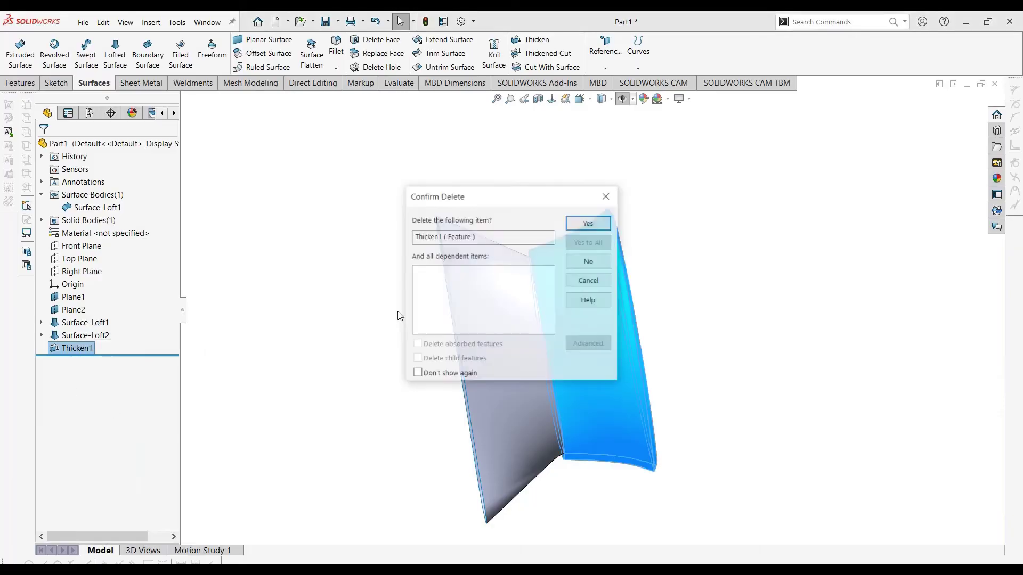
left_click(589, 223)
middle_click_drag(685, 349, 642, 370)
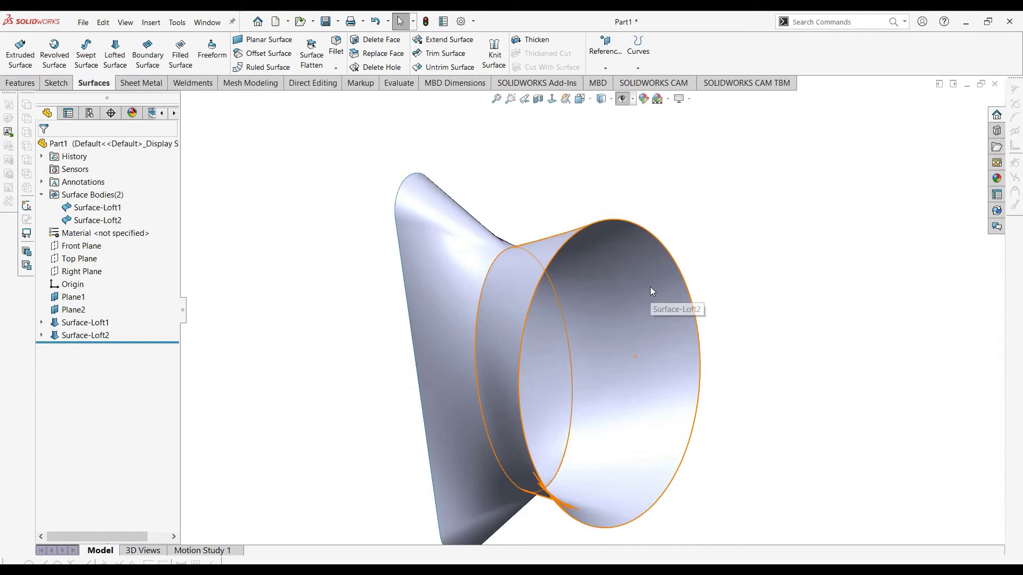
scroll(644, 319, "up", 2)
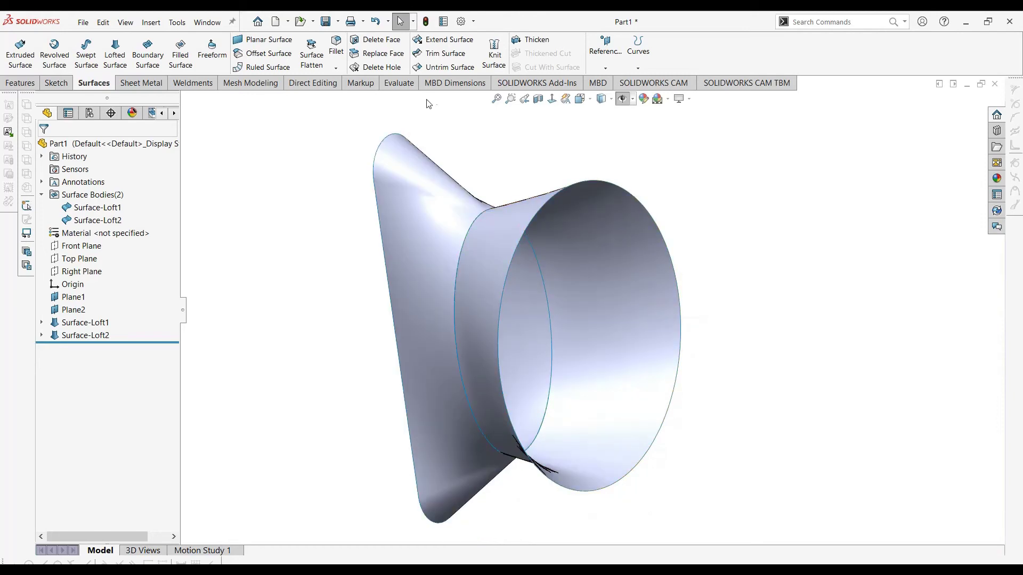
Close the circular and slot-shaped open ends with two separate planar surfaces bounded by their end edges
left_click(271, 45)
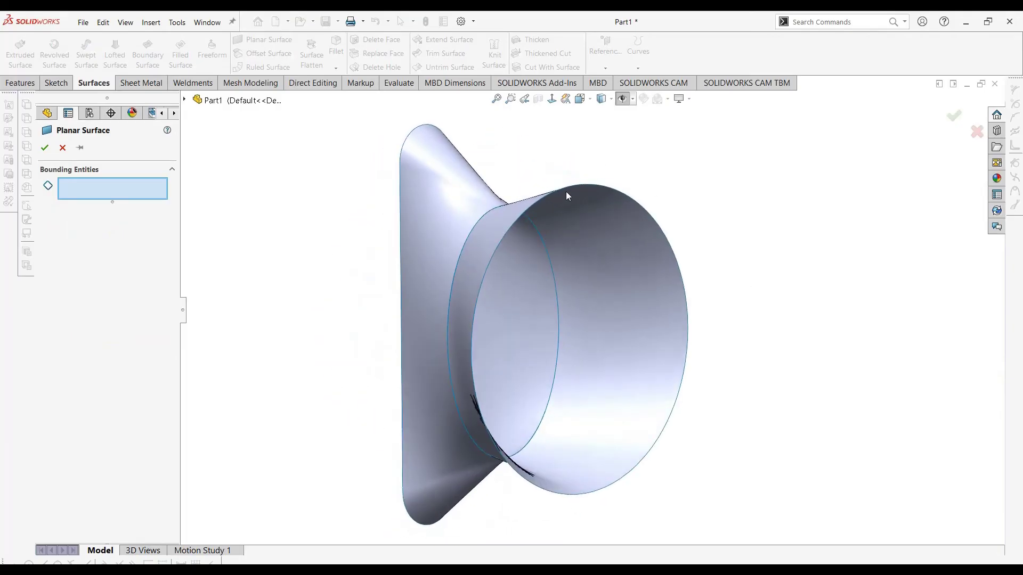
left_click(570, 188)
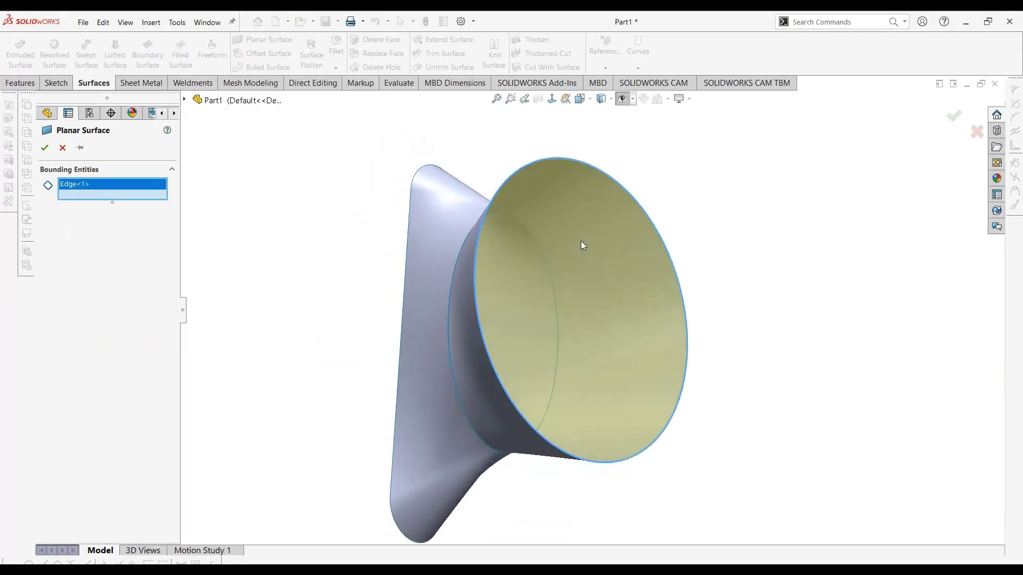
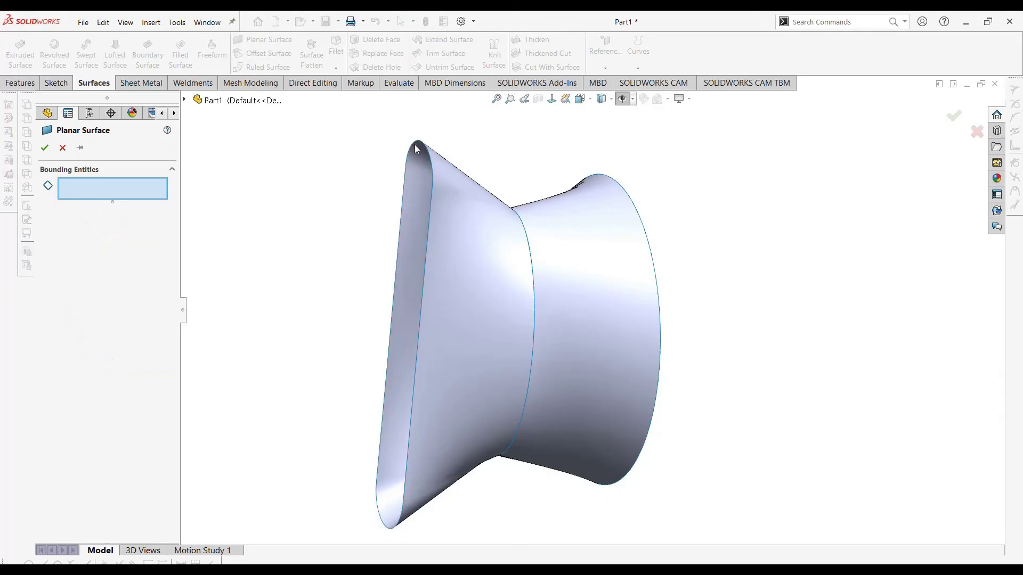
left_click(414, 145)
middle_click_drag(471, 261, 612, 367)
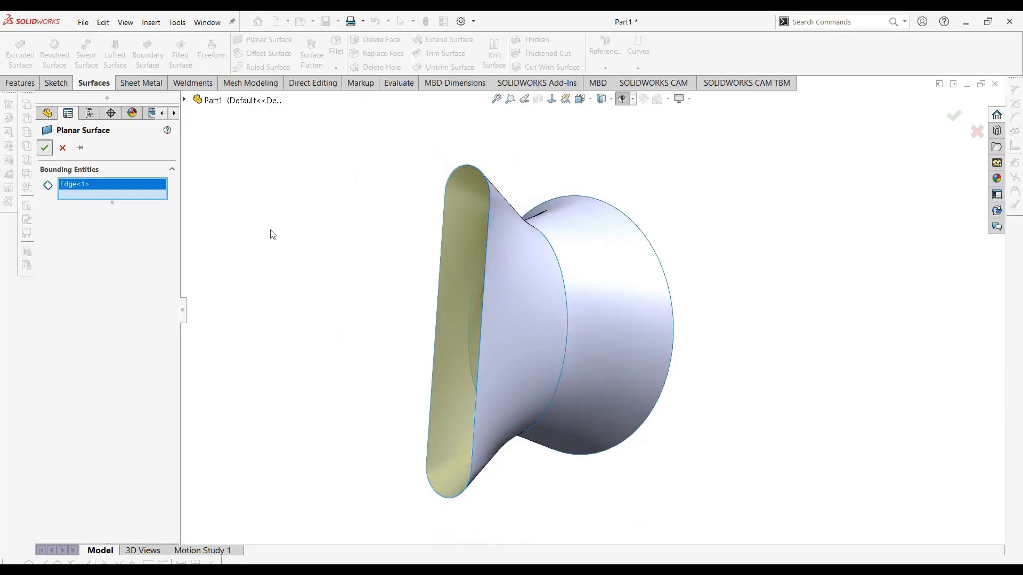
key("Return")
Inspect the inside of the capped surface bodies with a temporary section preview, moving the cutting plane through them
middle_click_drag(399, 349, 586, 394)
left_click(538, 99)
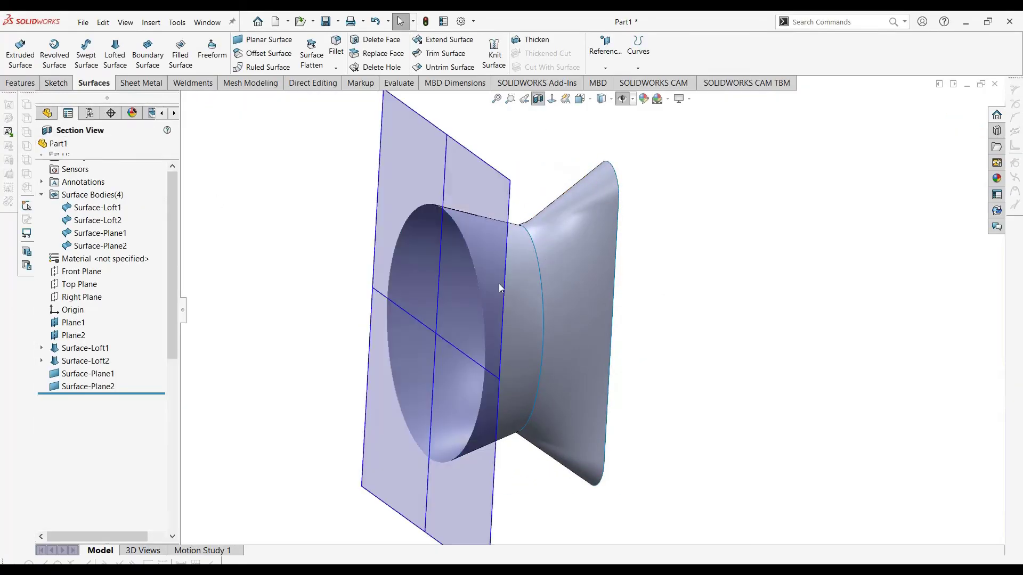
left_click_drag(375, 341, 468, 331)
middle_click_drag(468, 331, 528, 293)
left_click(62, 148)
Knit both lofted surfaces and both planar end caps together with solid creation and merged entities enabled
left_click(496, 56)
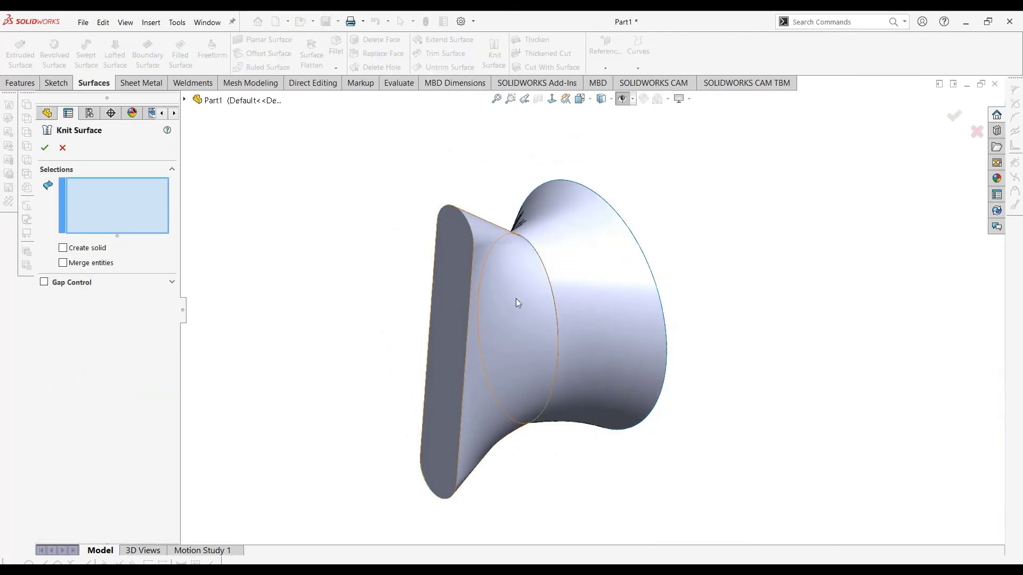
left_click(447, 293)
left_click(486, 289)
left_click(578, 274)
middle_click_drag(578, 274, 609, 410)
left_click(584, 353)
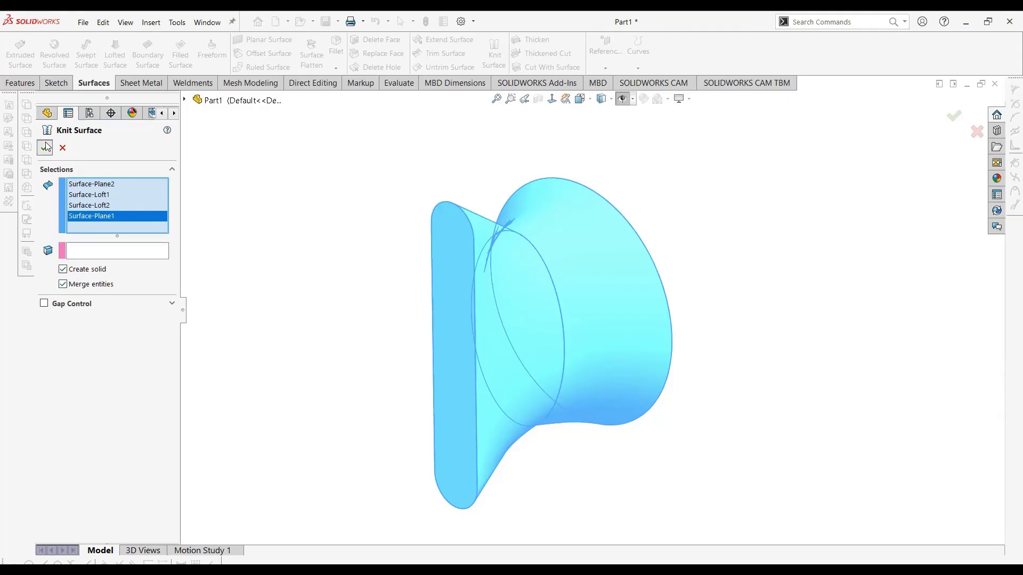
left_click(46, 147)
Expand the solid bodies in the feature tree and highlight the knitted body to check it
middle_click_drag(637, 327, 744, 365)
left_click(42, 194)
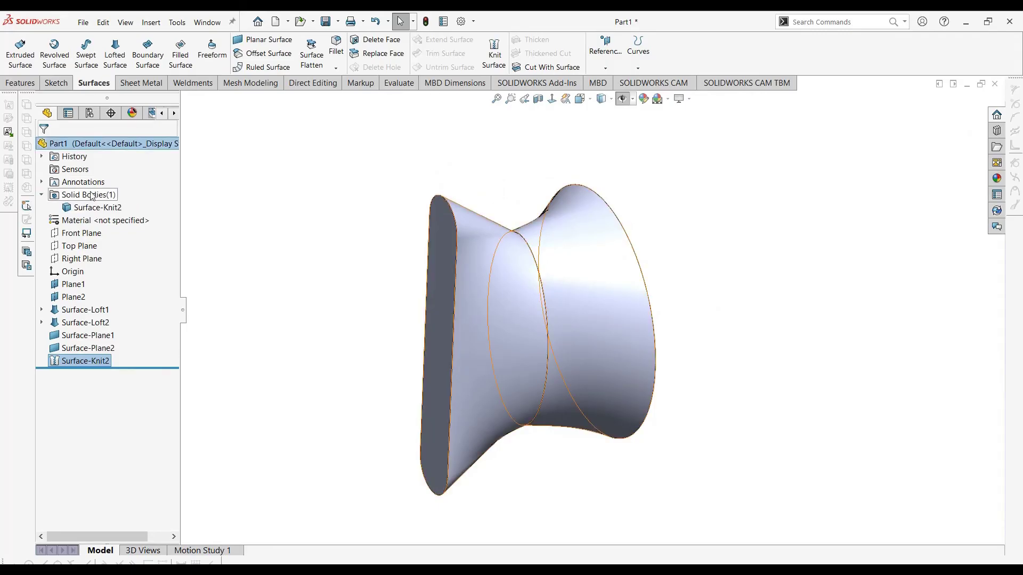
left_click(88, 210)
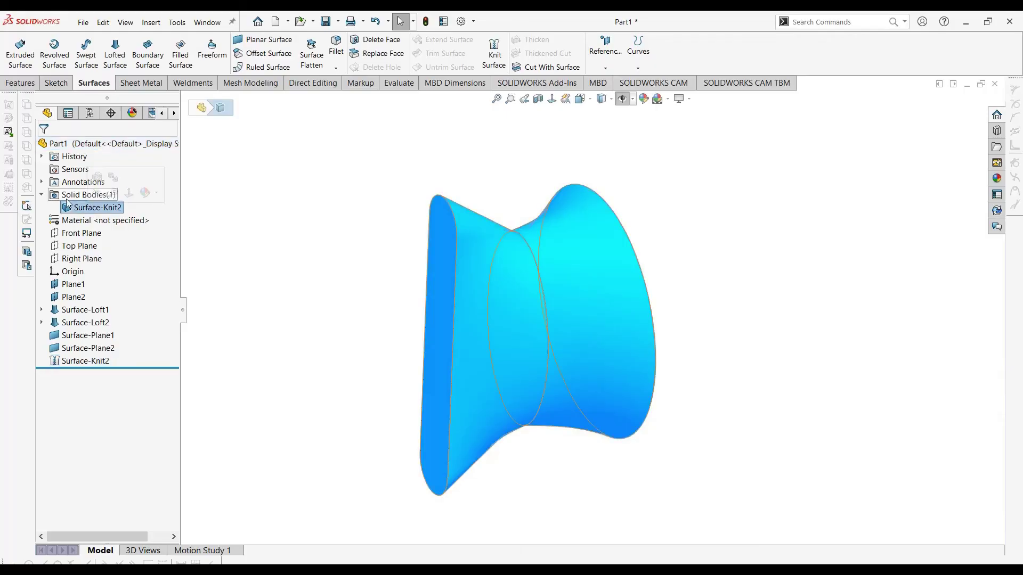
left_click(422, 152)
Section the knitted solid along the Top Plane, examine its interior, and turn the section view off
left_click(538, 99)
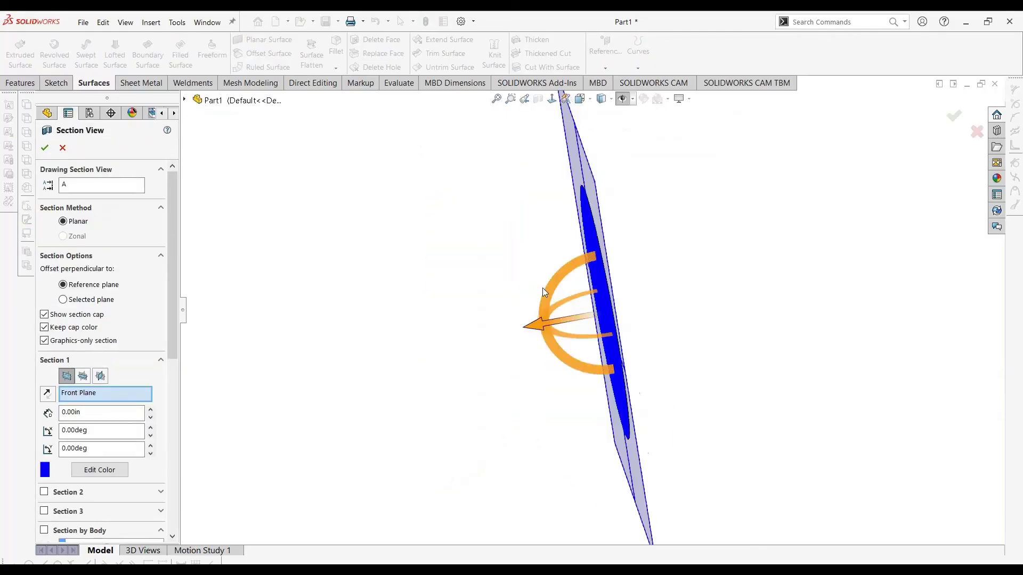
left_click(82, 378)
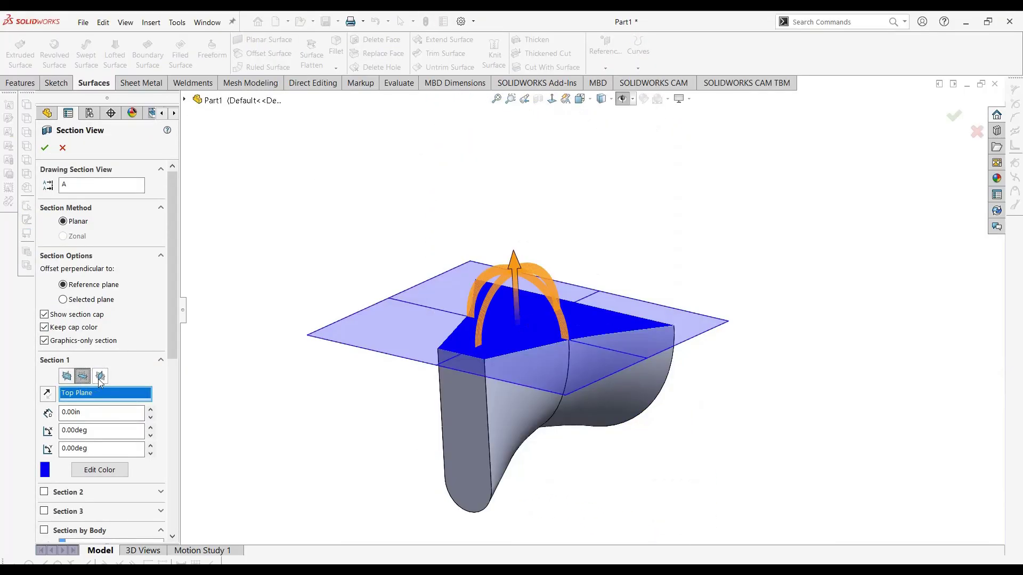
left_click(45, 148)
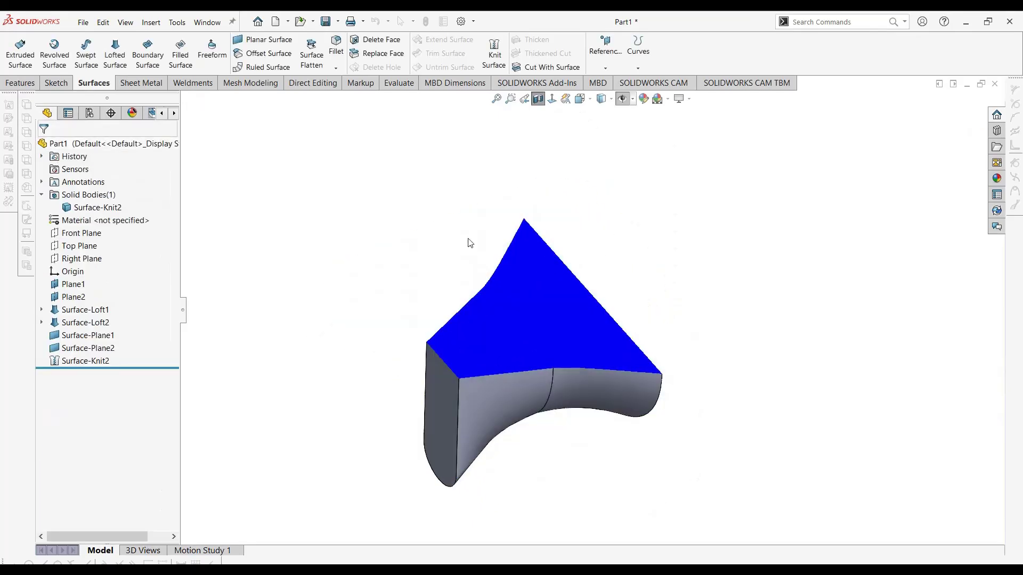
middle_click_drag(468, 240, 613, 240)
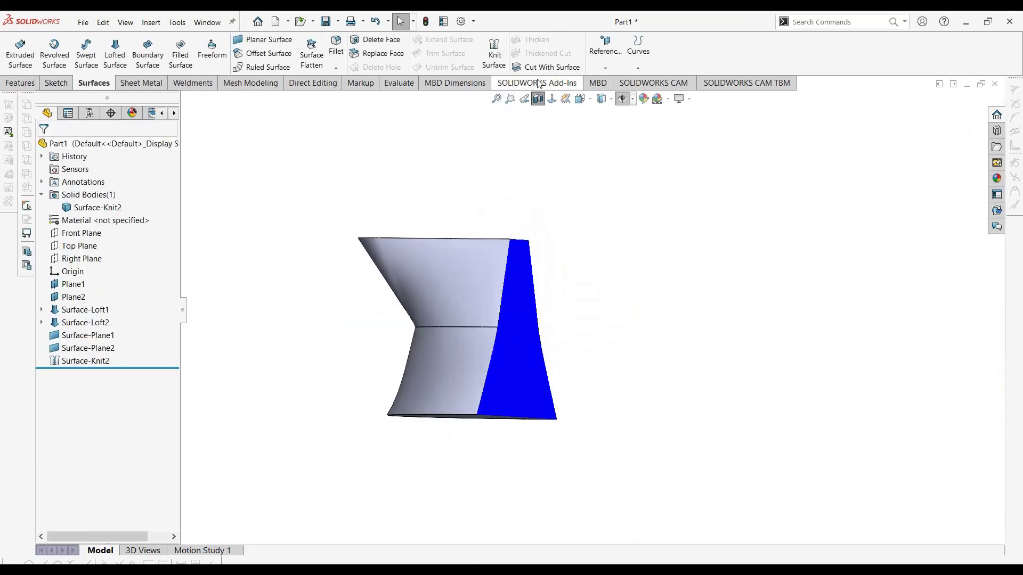
left_click(540, 102)
middle_click_drag(527, 251, 456, 133)
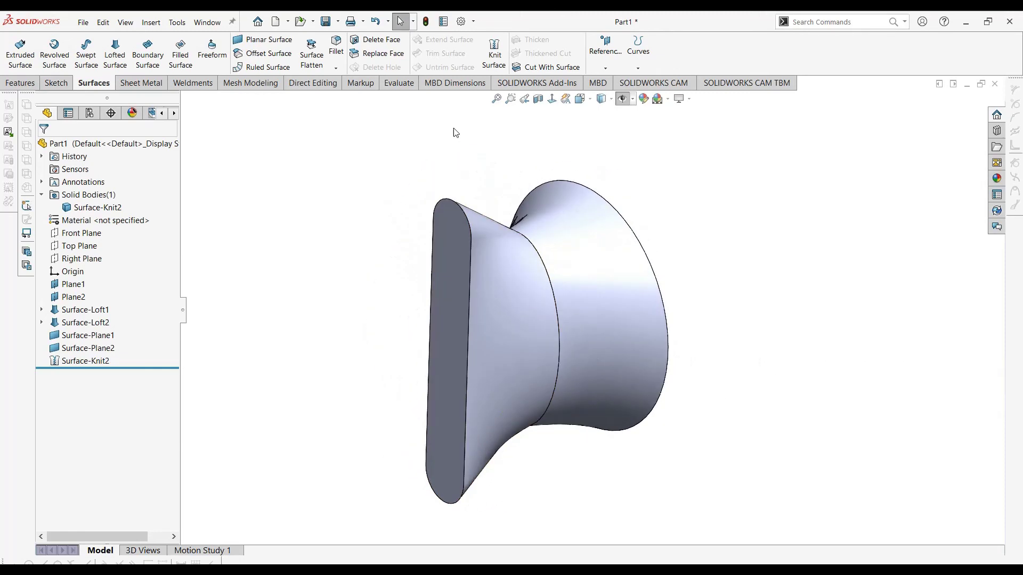
Fillet the solid's slot-end edge, circular-end edge and elliptical seam with a symmetric 0.07874016 in radius
key("f")
left_click(459, 207)
middle_click_drag(459, 206, 563, 193)
left_click(553, 243)
middle_click_drag(553, 243, 596, 283)
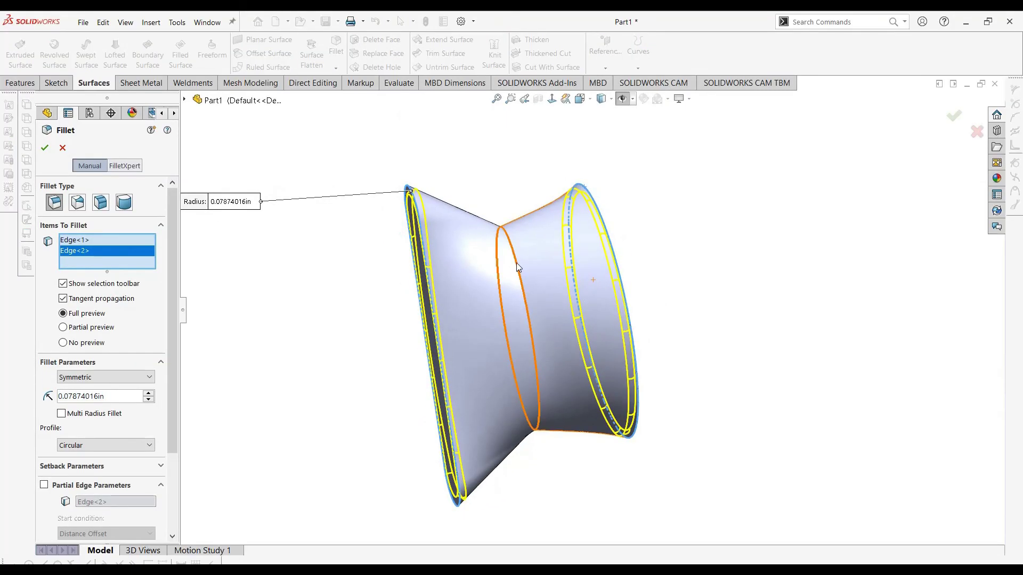
left_click(527, 373)
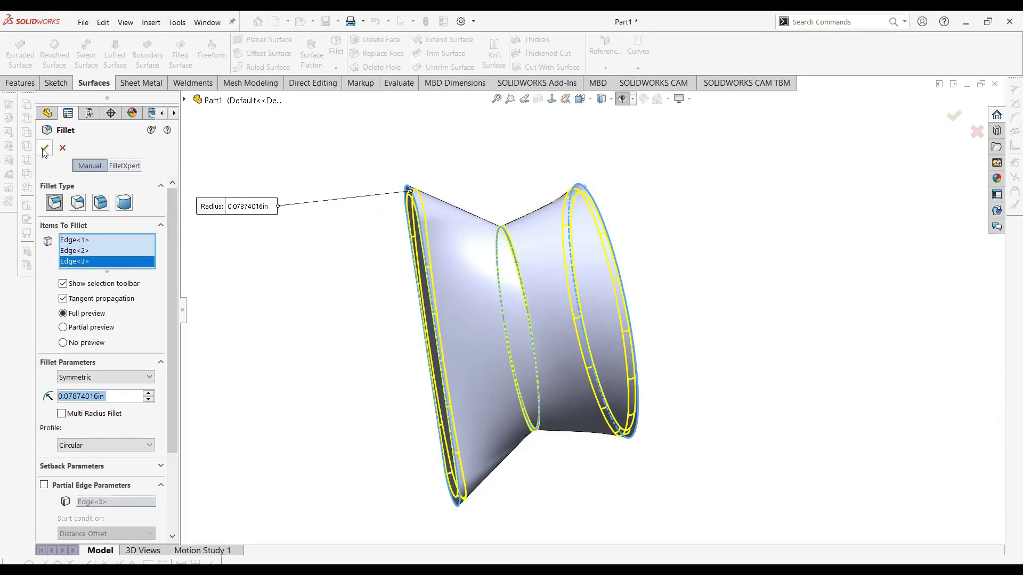
key("Return")
middle_click_drag(658, 432, 615, 304)
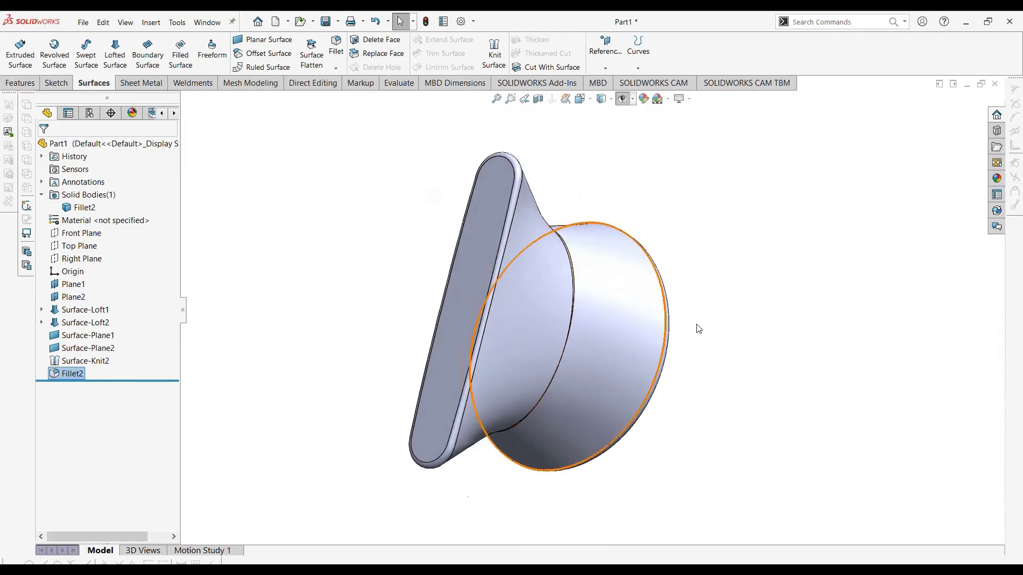
middle_click_drag(697, 327, 489, 387)
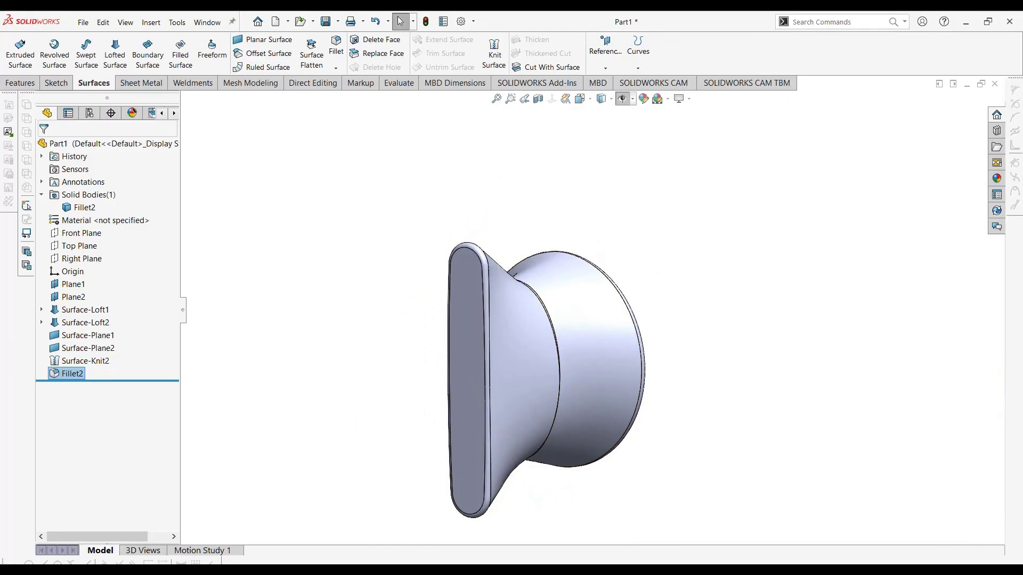